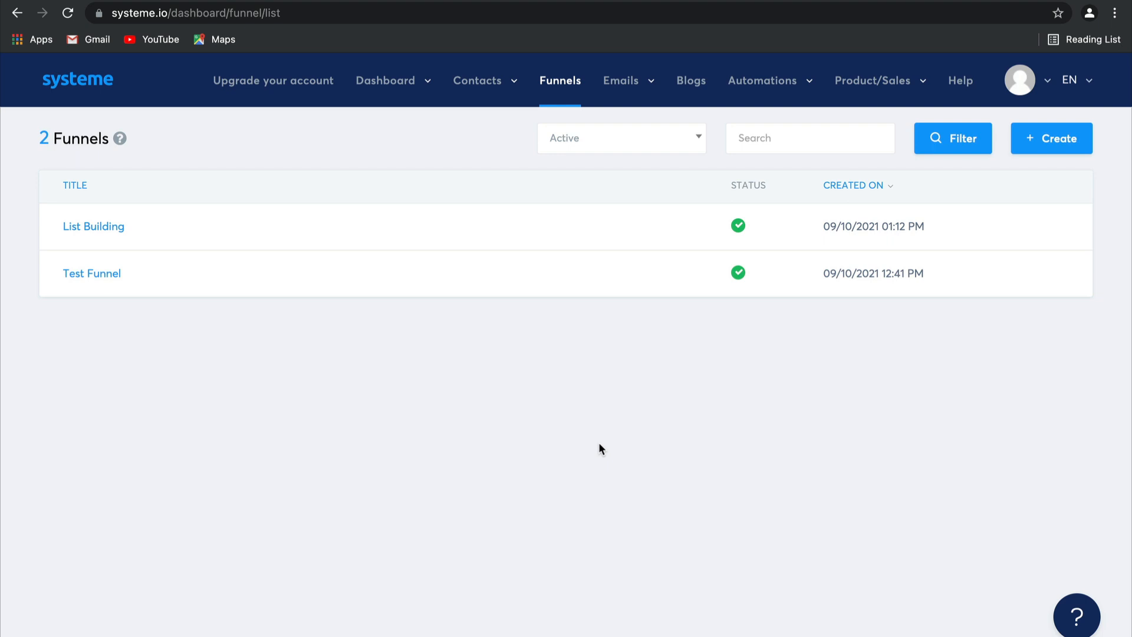
- Create a new funnel named "Sales Funnel" of the Sell type, with U.S. Dollar as its currency
left_click(1060, 139)
left_click(656, 262)
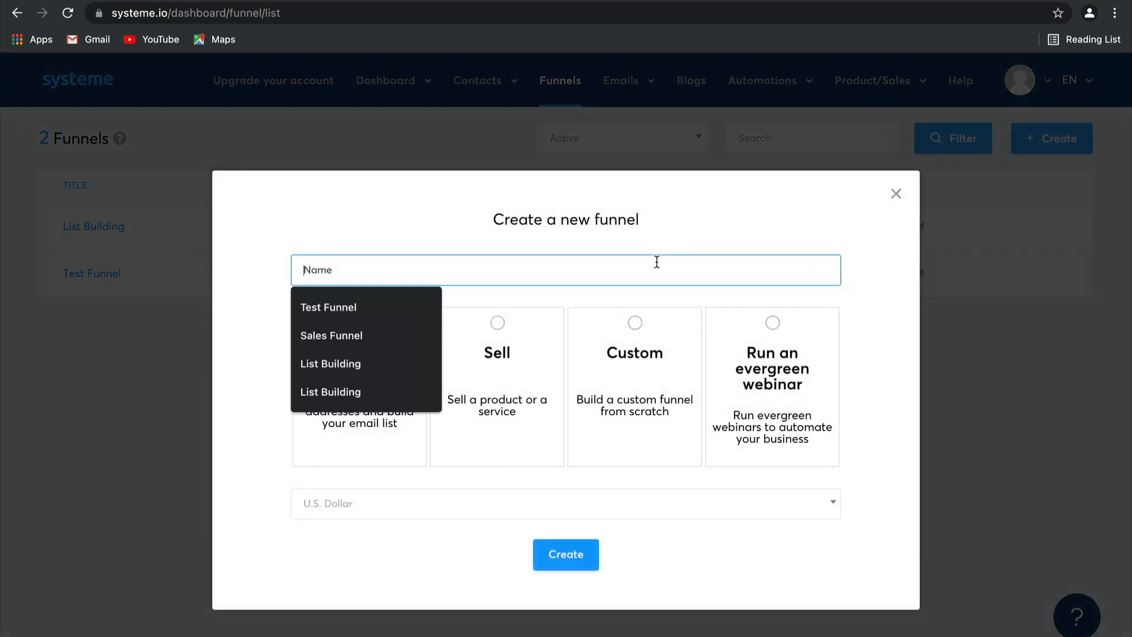
type("S")
left_click(374, 306)
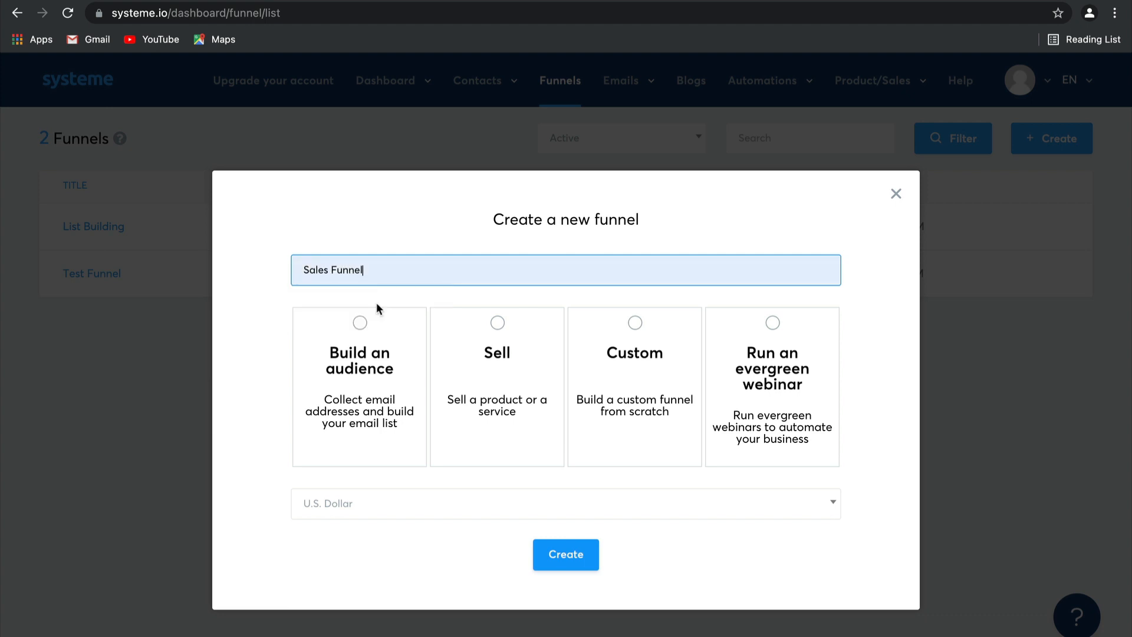
left_click(506, 382)
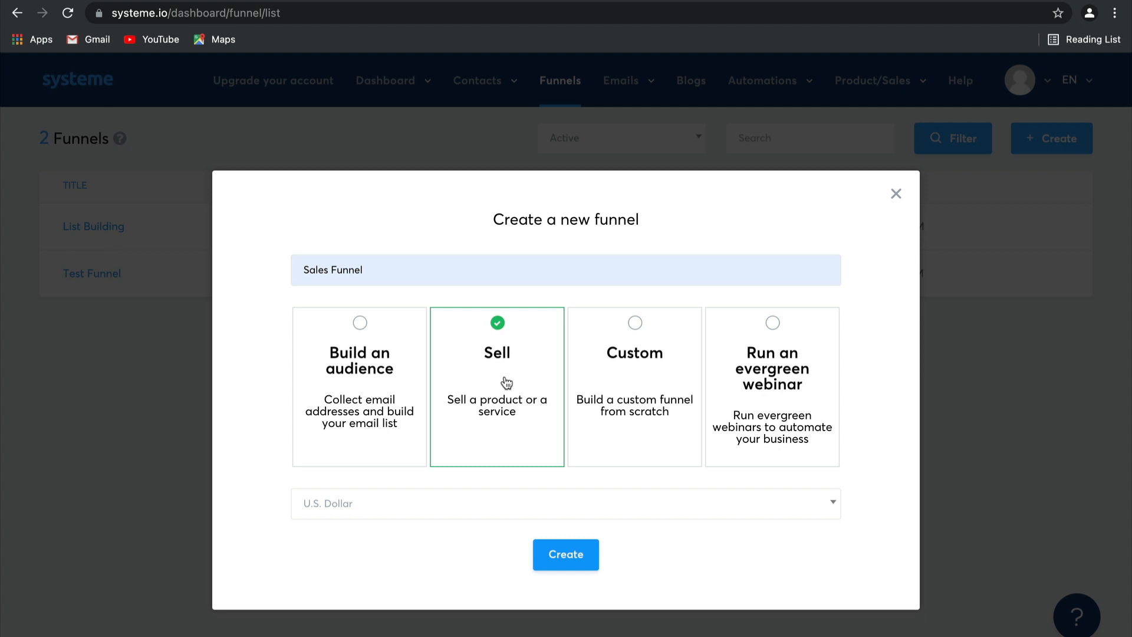
left_click(517, 503)
left_click(483, 341)
left_click(572, 557)
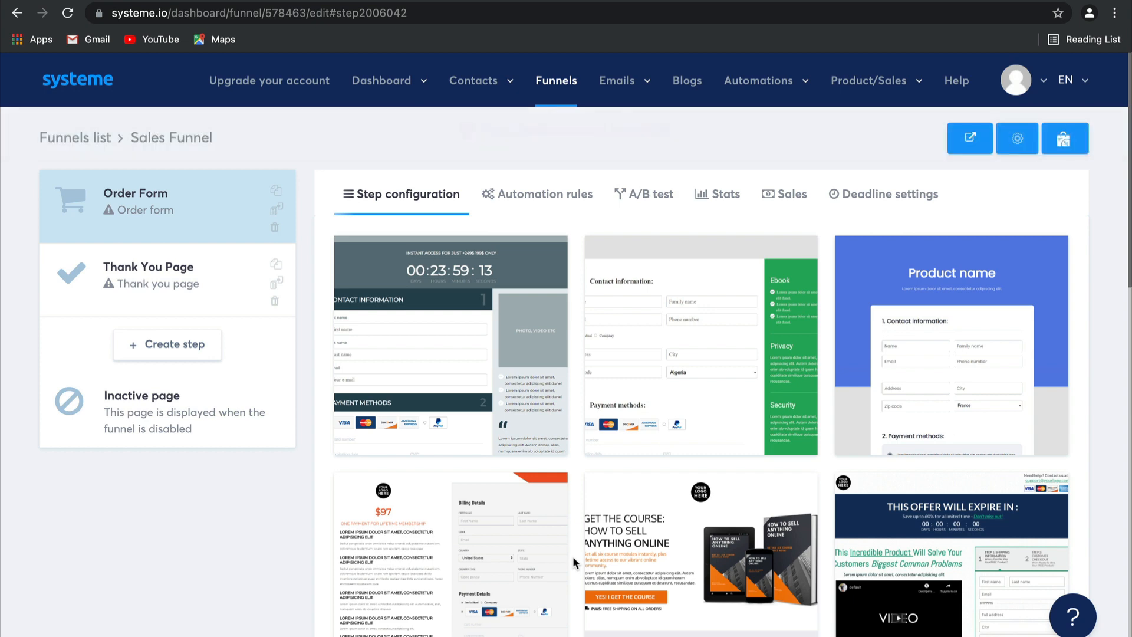
- Browse the order form designs and apply a template to the Order Form step
mouse_move(902, 437)
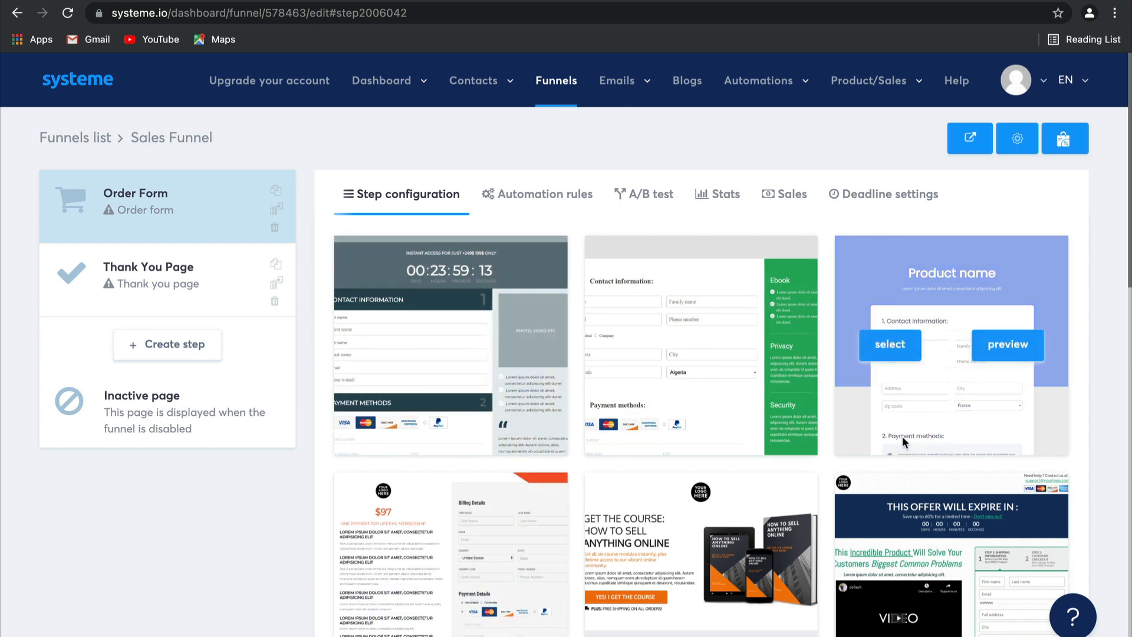
scroll(902, 436, "down", 4)
scroll(902, 436, "down", 4)
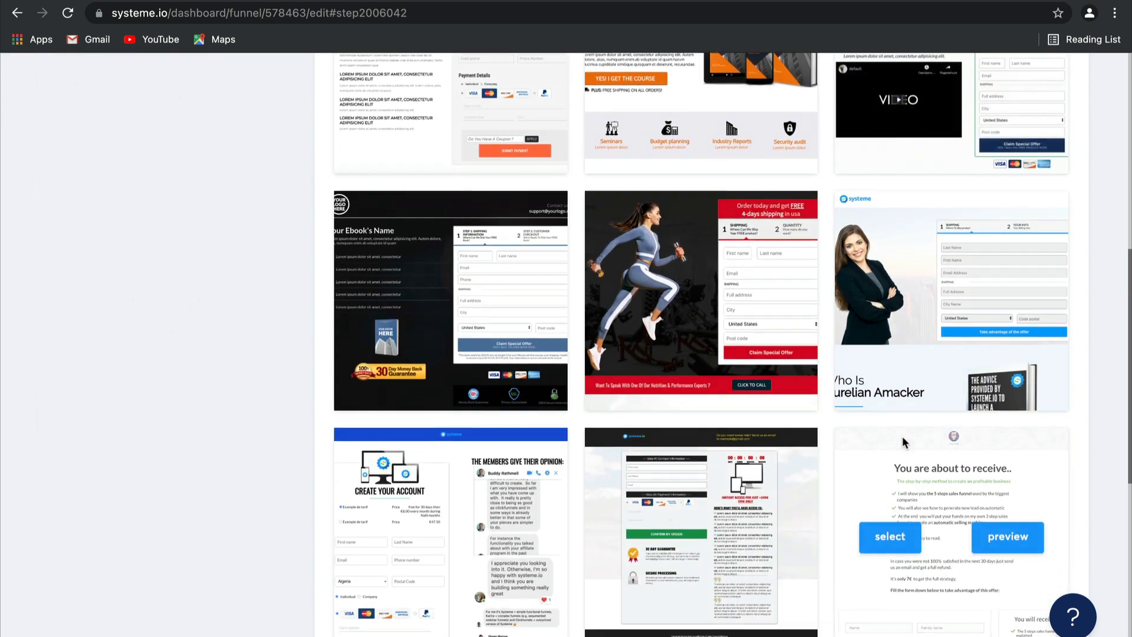
scroll(902, 436, "down", 3)
left_click(886, 375)
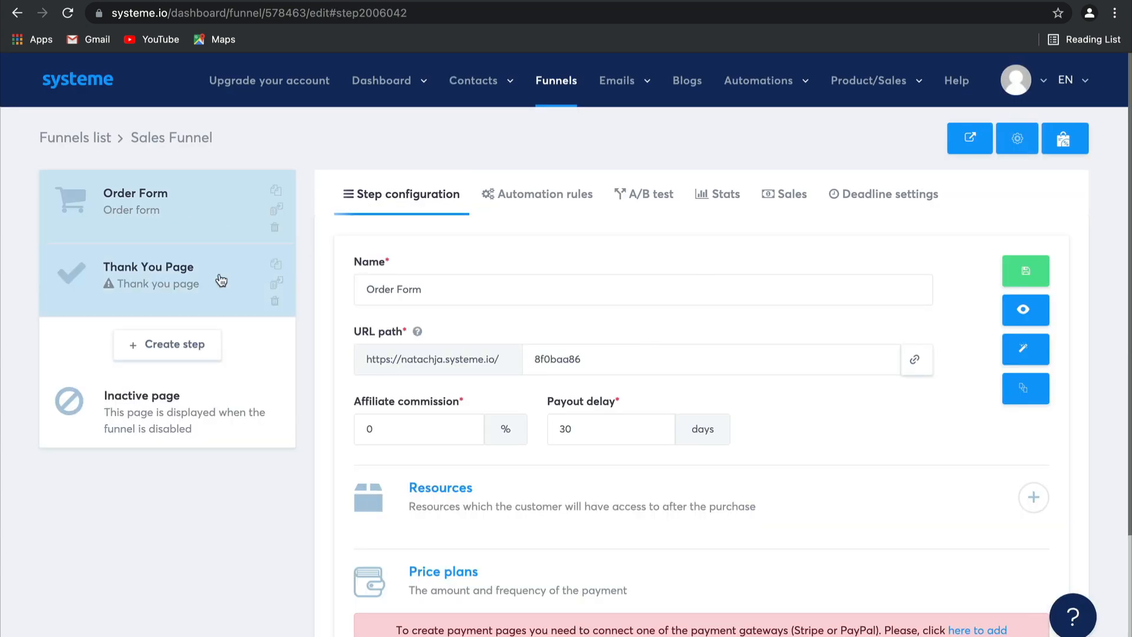
- Apply the blue "Thank you for your order!" template with the thumbs-up icon to the Thank You Page step
left_click(223, 282)
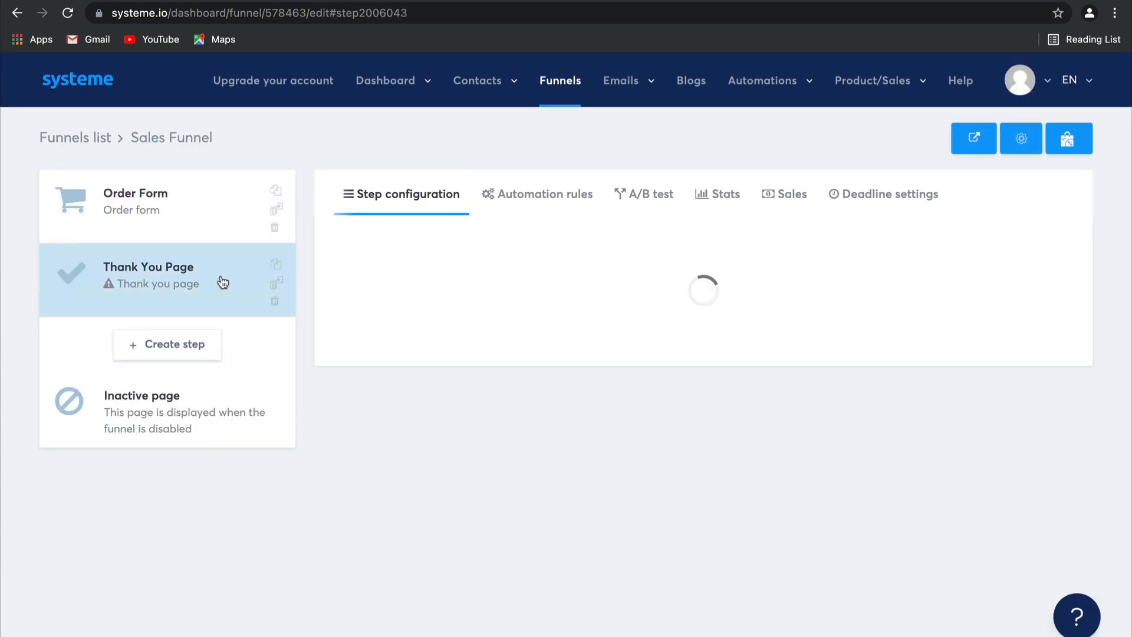
scroll(423, 487, "down", 1)
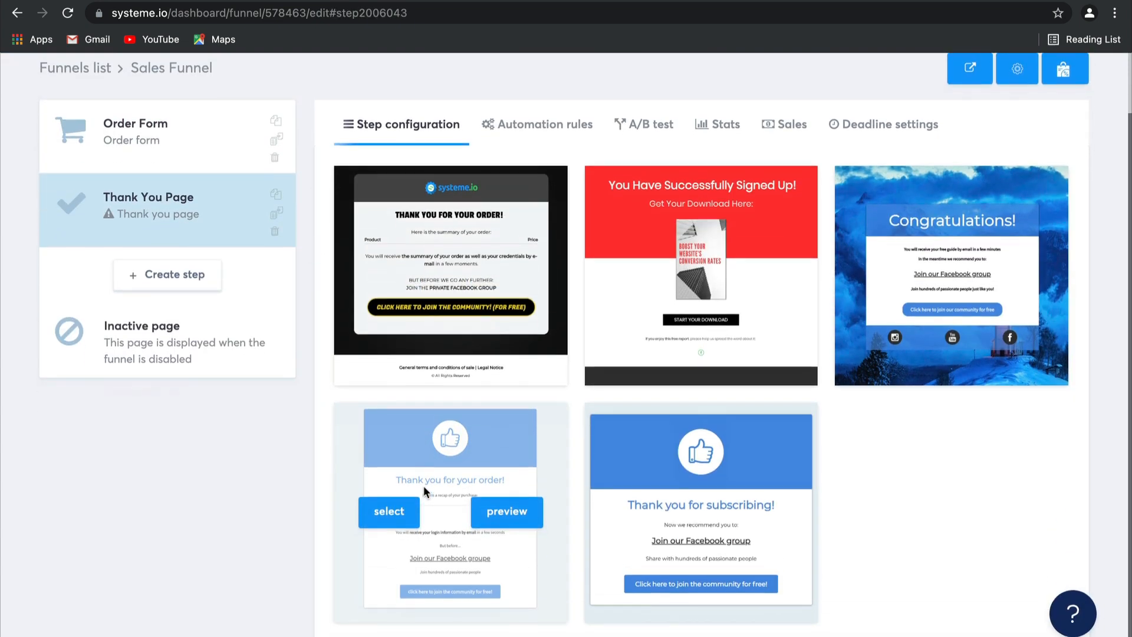
left_click(398, 518)
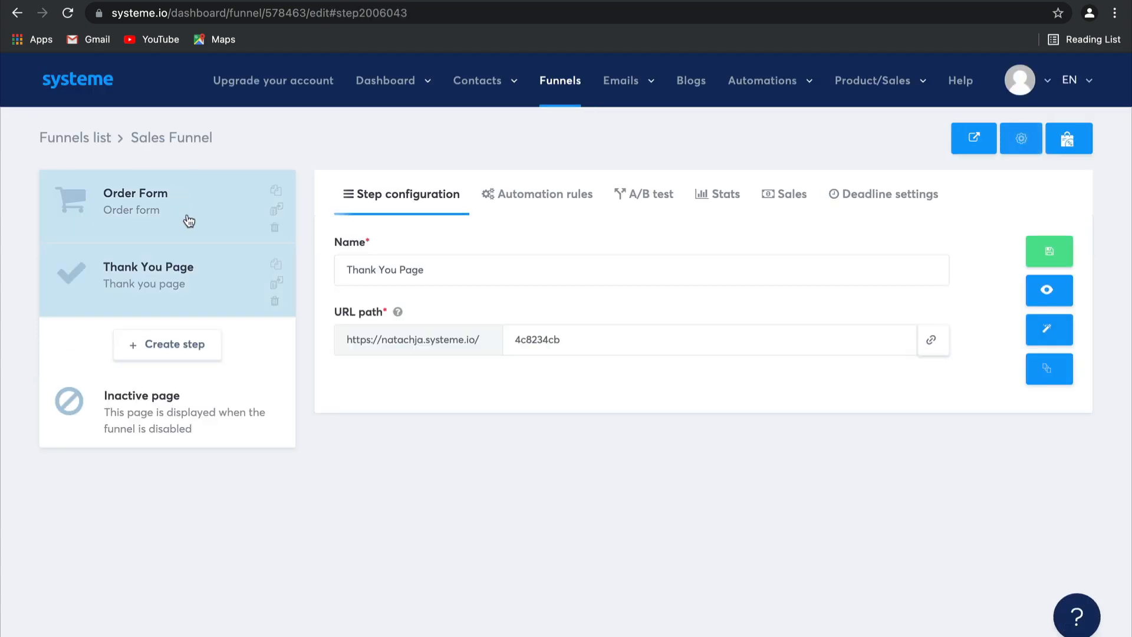
- Review the Order Form step's configuration, including its resources, price plans, payment gateway integration and coupons
left_click(189, 221)
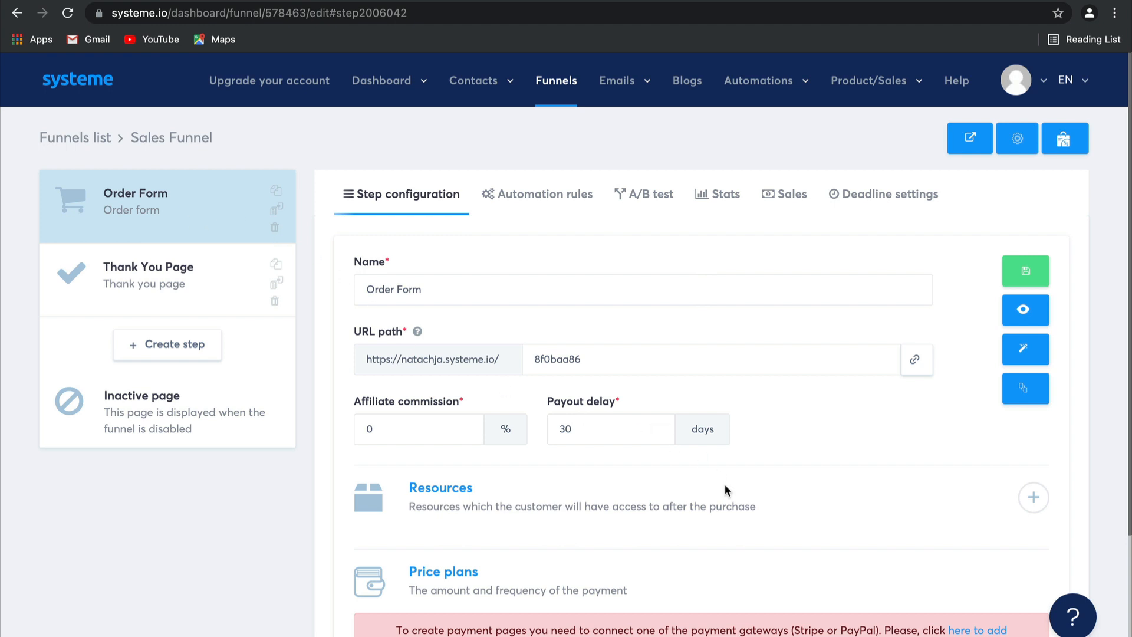
scroll(770, 525, "down", 2)
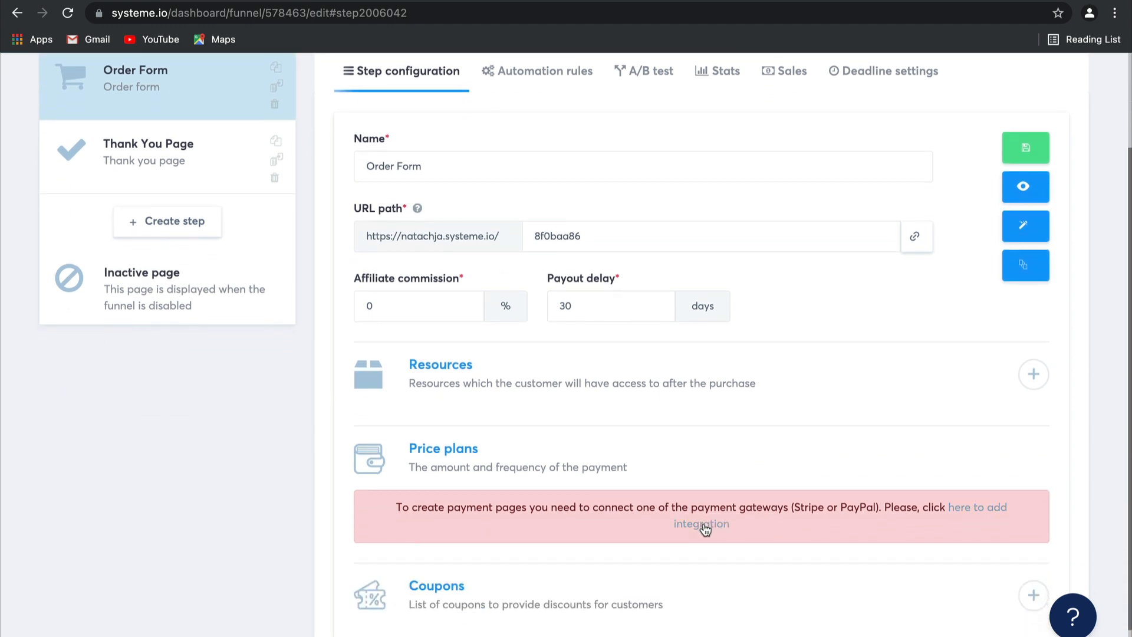
scroll(1066, 229, "up", 2)
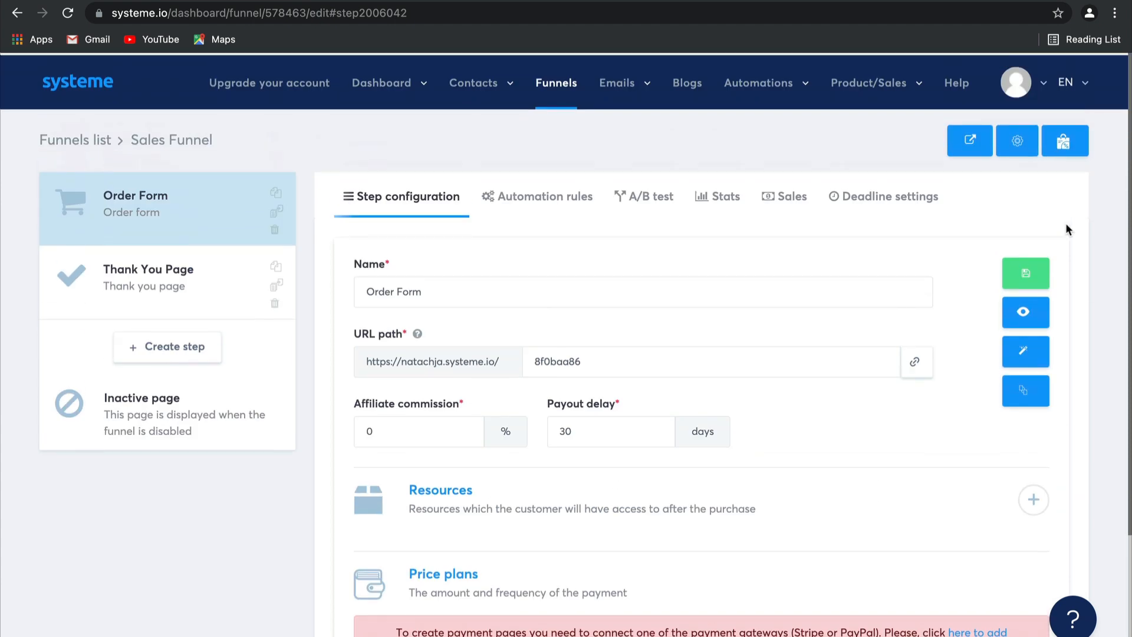
left_click(1040, 79)
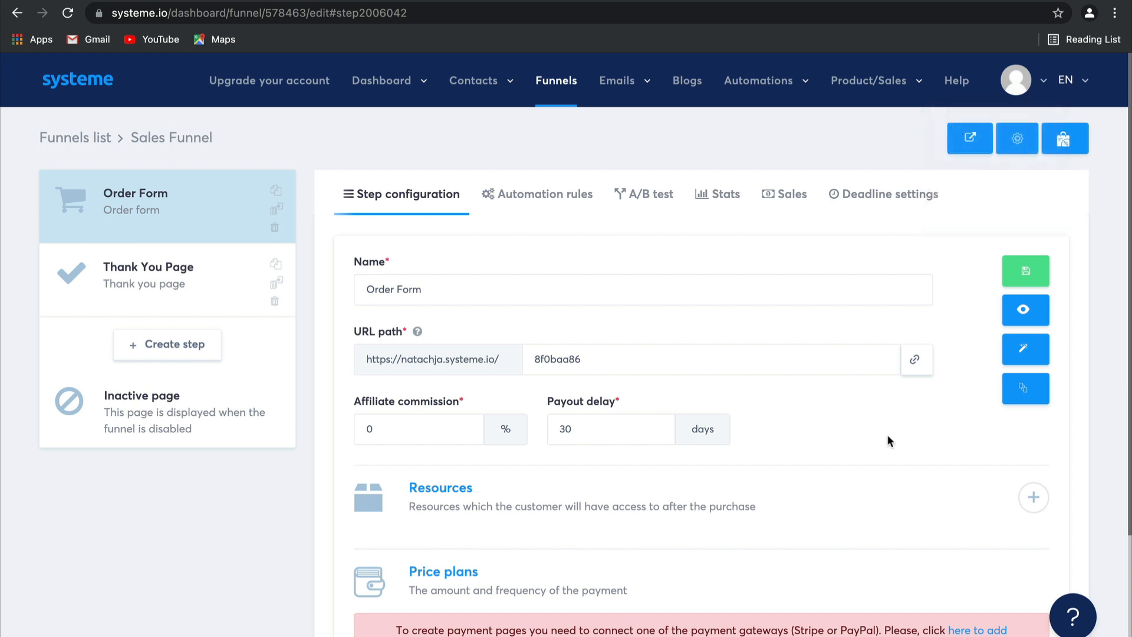
scroll(888, 439, "down", 3)
scroll(888, 440, "up", 3)
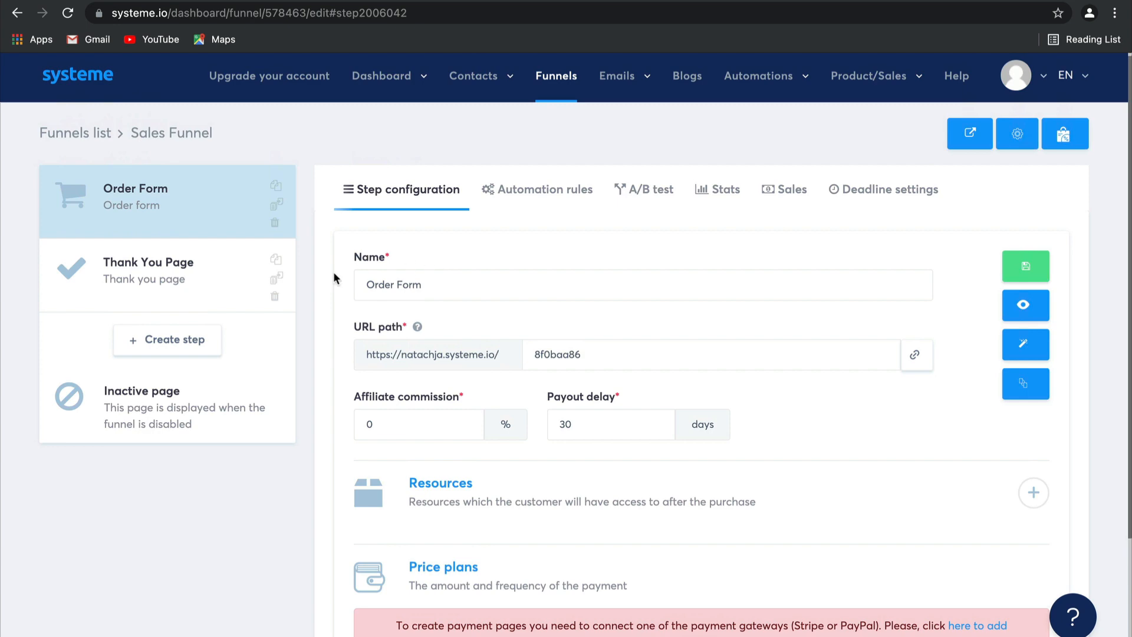
- Add a funnel step named "Sales Page" of type Sales page and move it ahead of the Order Form step
left_click(190, 341)
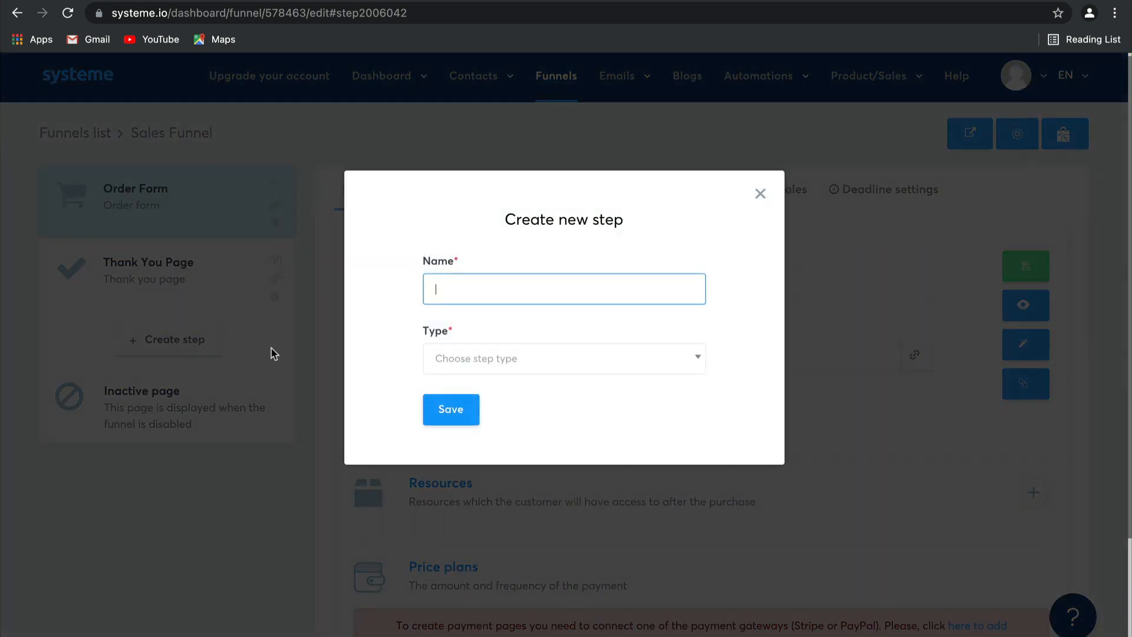
type("S")
left_click(458, 354)
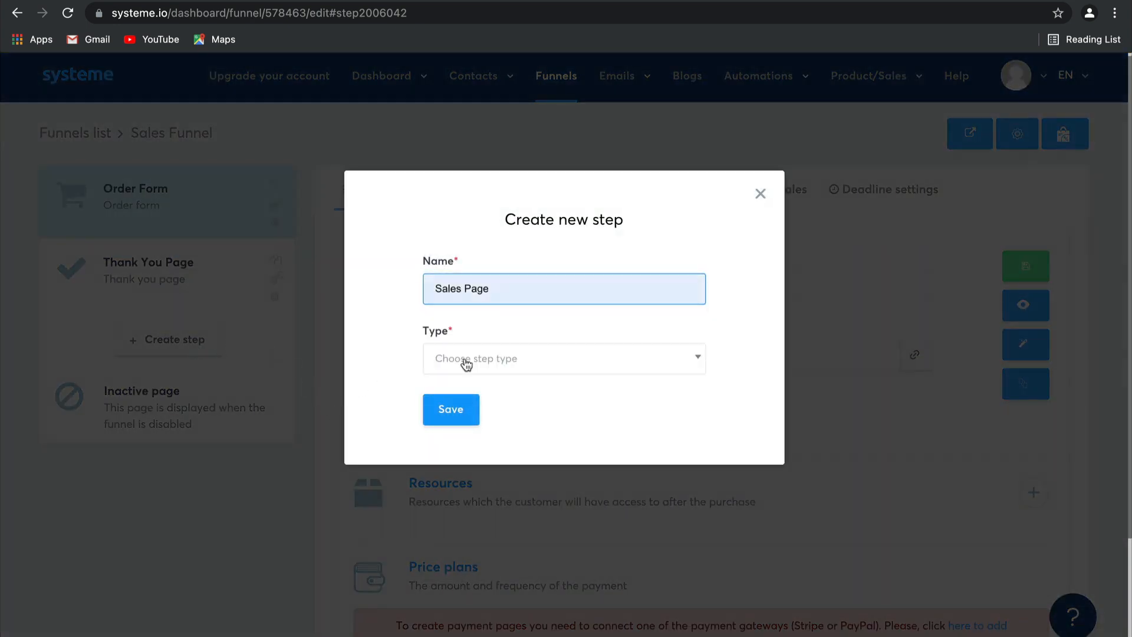
left_click(476, 358)
scroll(508, 501, "down", 3)
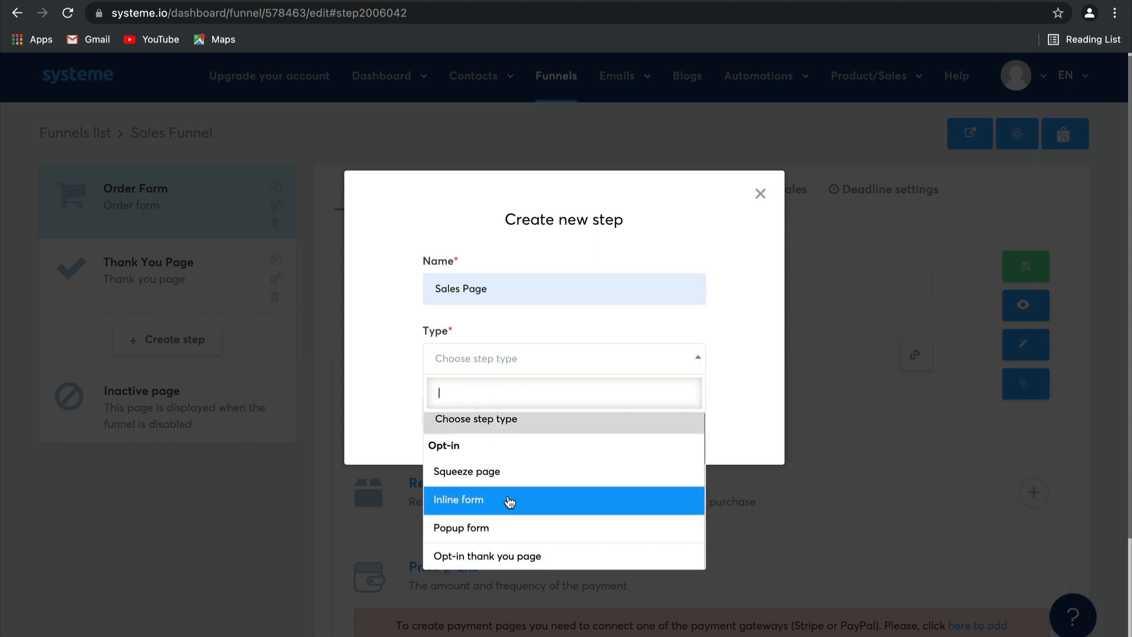
left_click(509, 446)
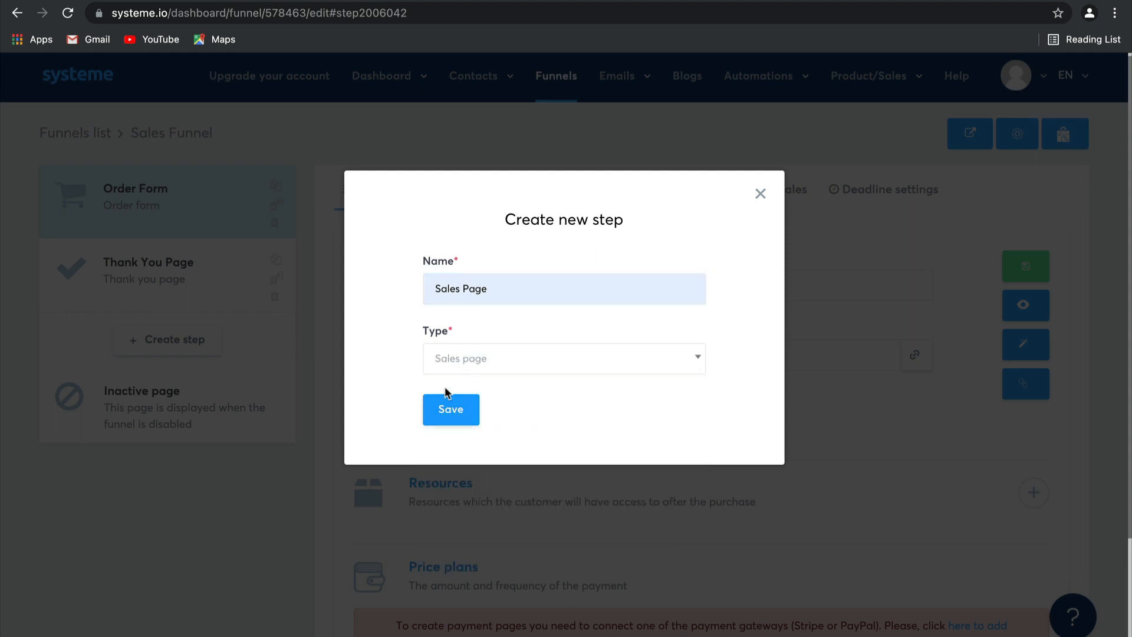
left_click(458, 416)
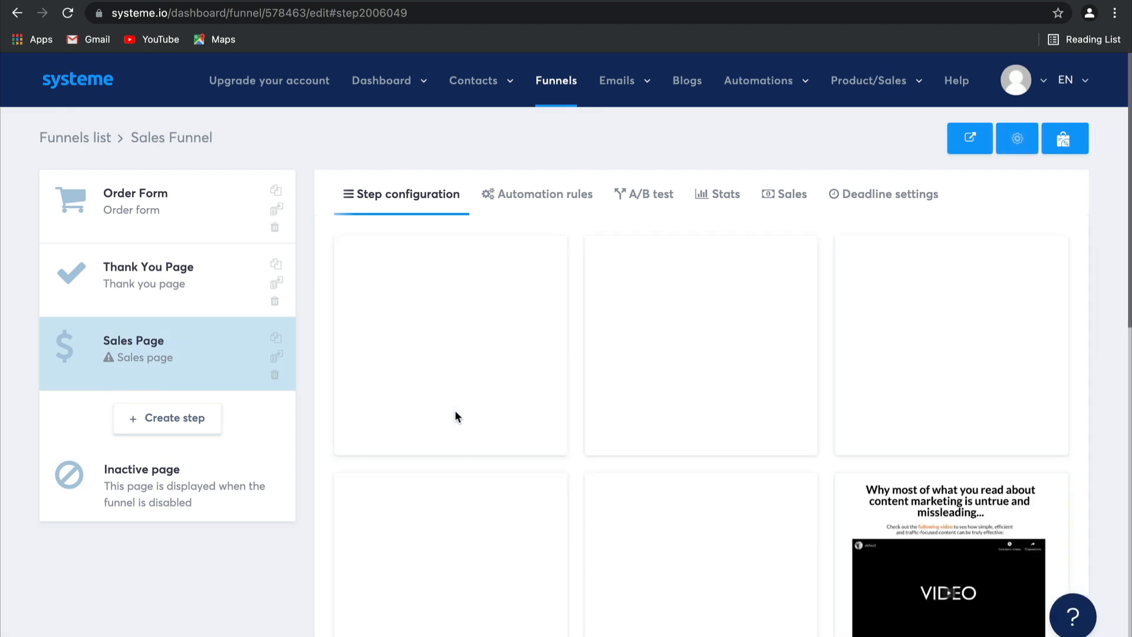
mouse_move(365, 408)
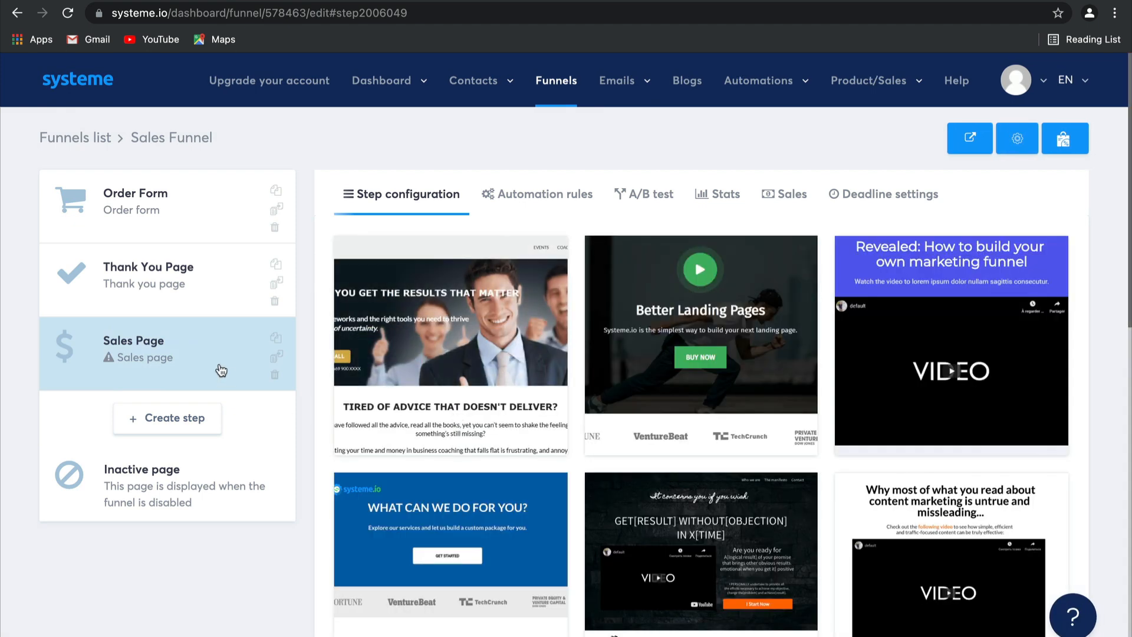
left_click_drag(221, 370, 221, 230)
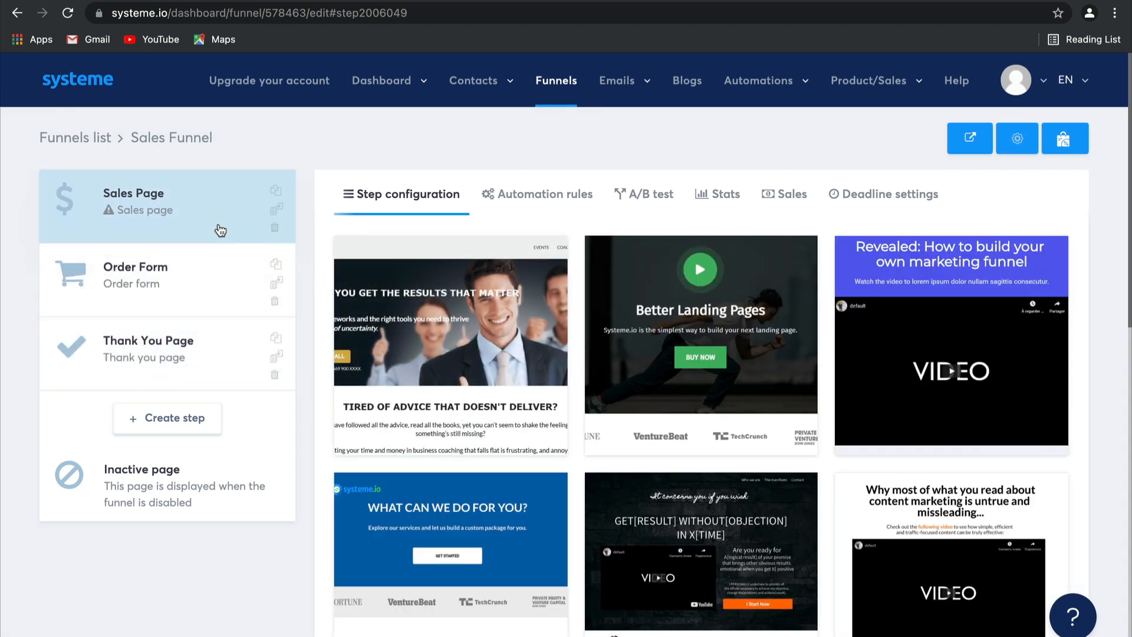
- Apply the "Headline (sub headline)" template with the statistics chart to the Sales Page step
scroll(763, 366, "down", 3)
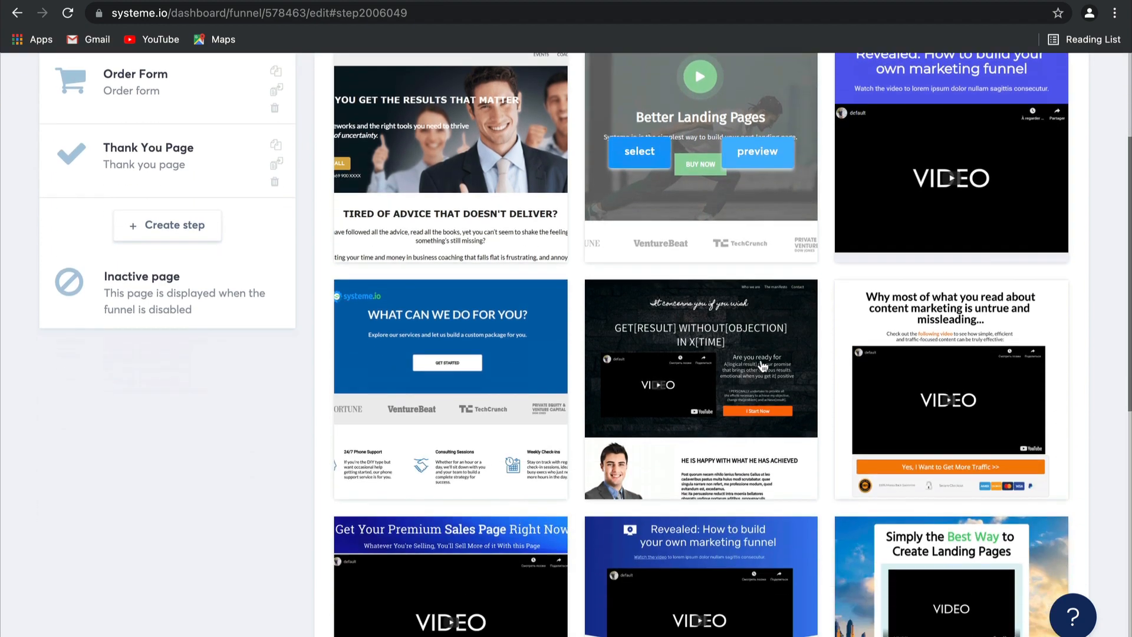
scroll(762, 365, "down", 6)
scroll(762, 365, "down", 4)
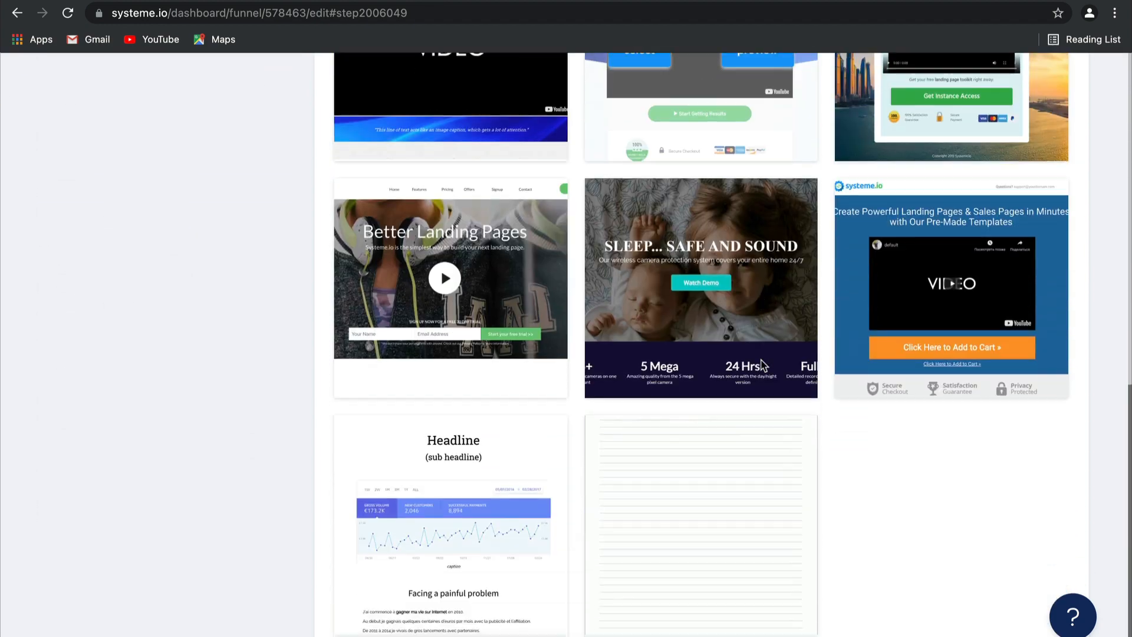
scroll(761, 364, "up", 3)
scroll(761, 363, "down", 3)
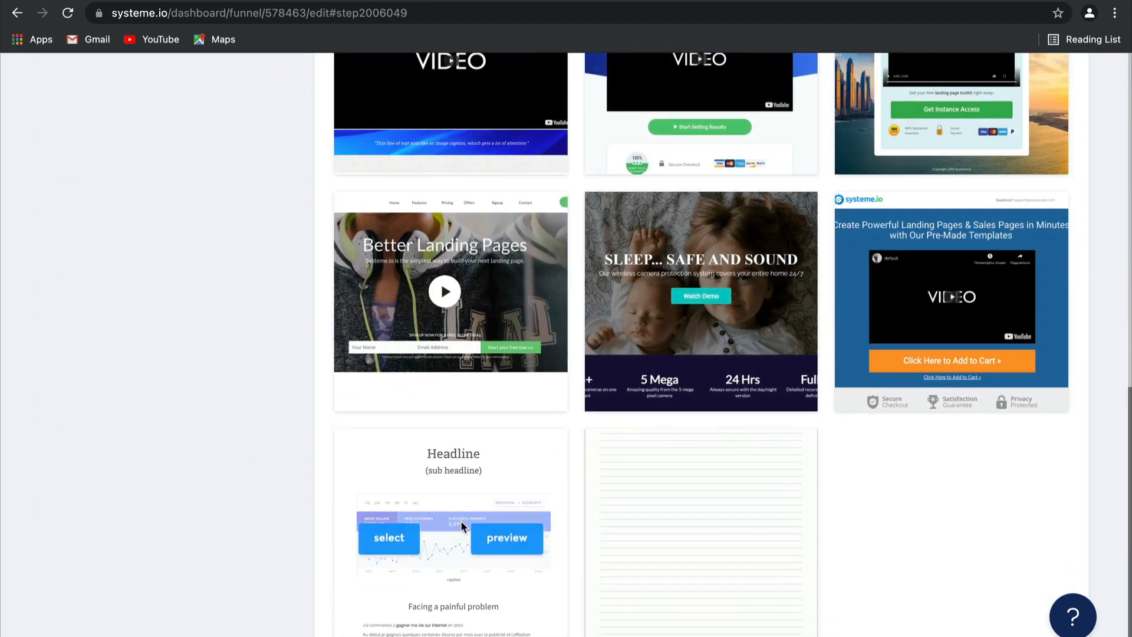
left_click(388, 540)
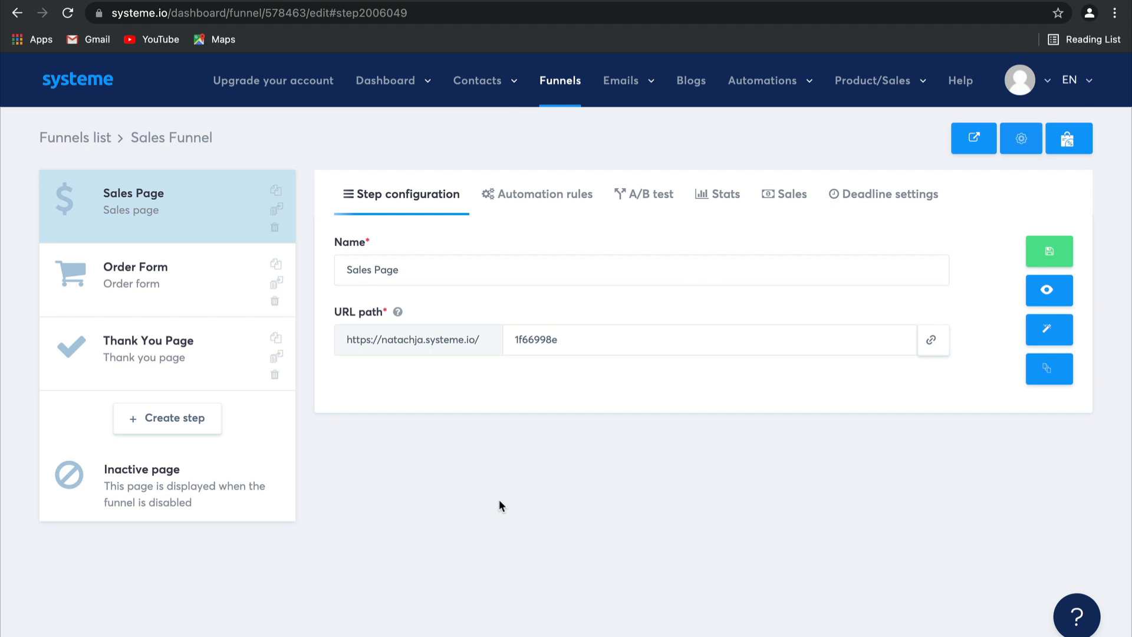
- Open the Sales Page in the page editor and review the template's content down to the pricing boxes
left_click(1049, 330)
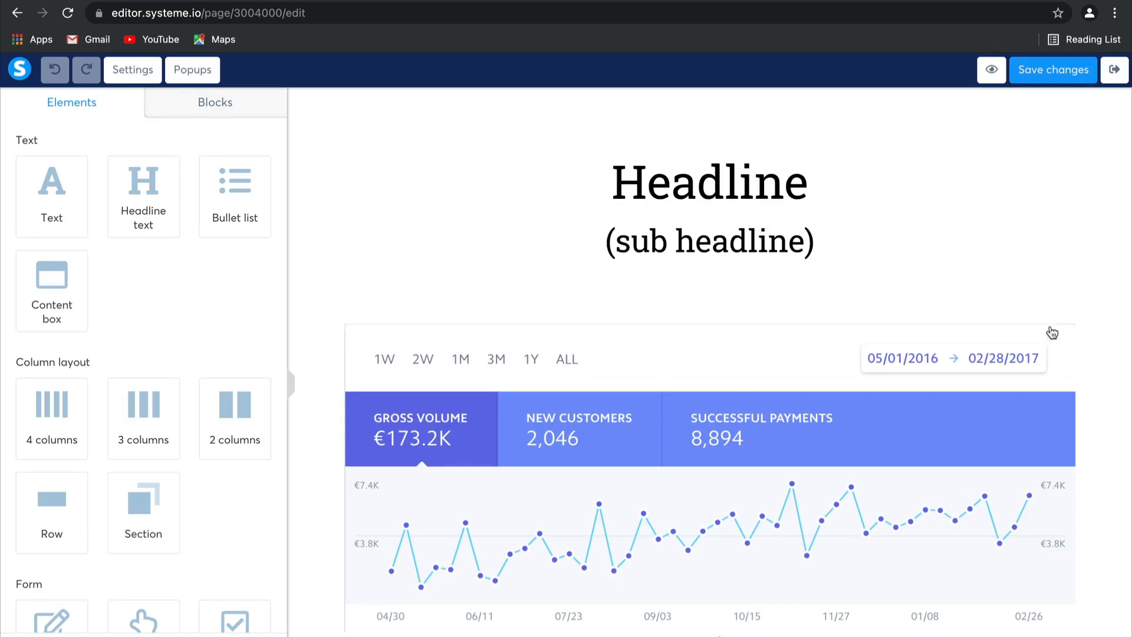
scroll(1052, 333, "down", 15)
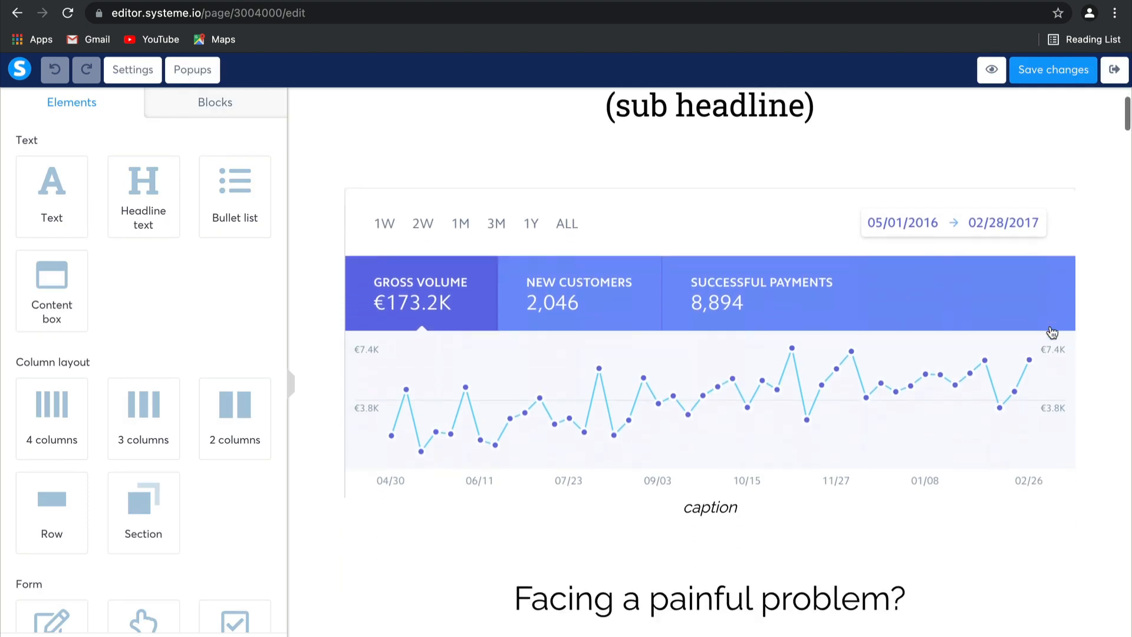
scroll(1052, 333, "down", 15)
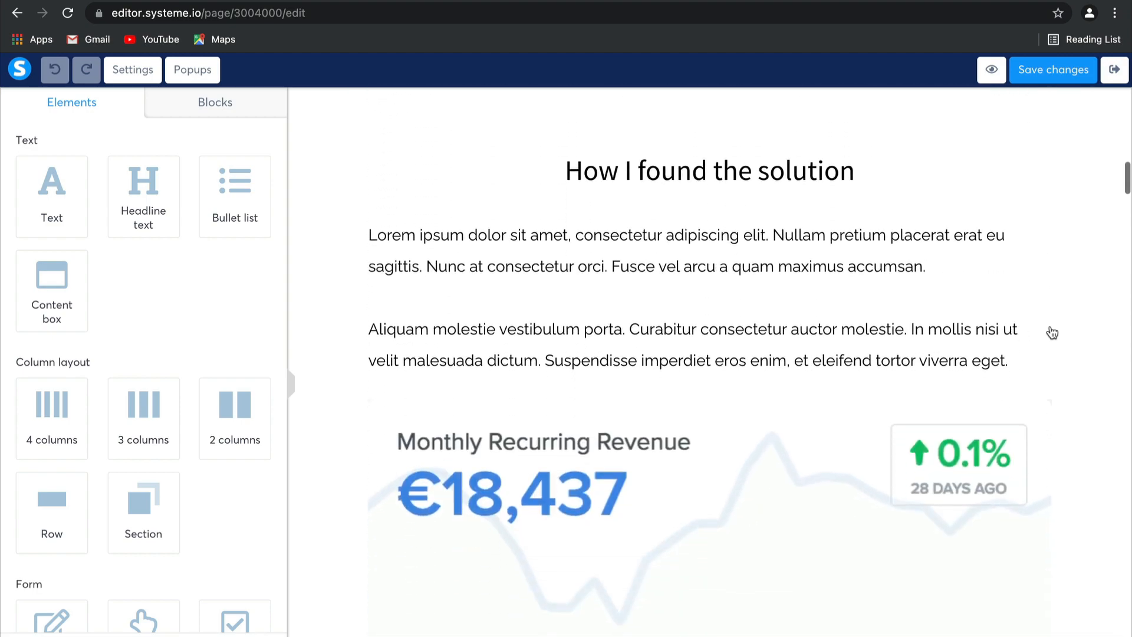
scroll(1051, 334, "down", 20)
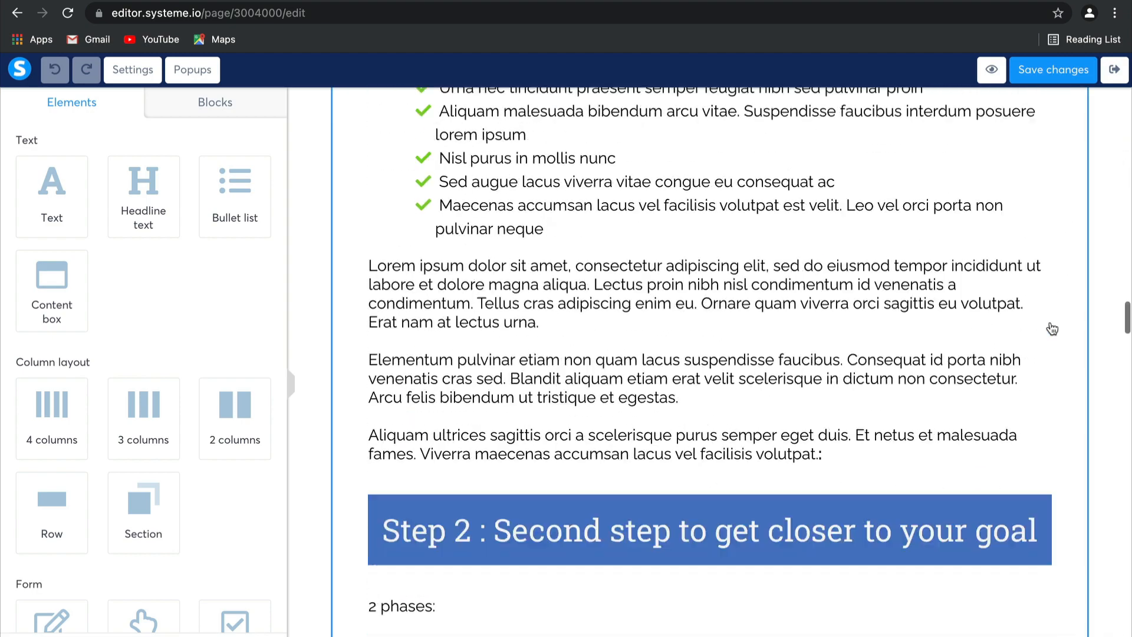
scroll(1051, 327, "down", 20)
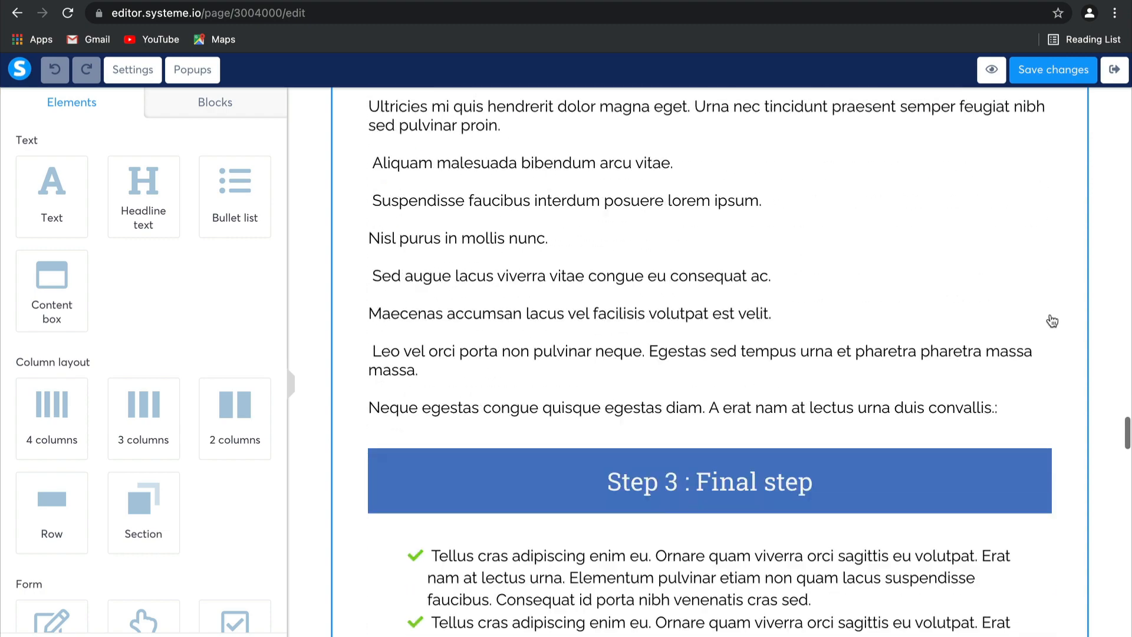
scroll(1052, 321, "down", 20)
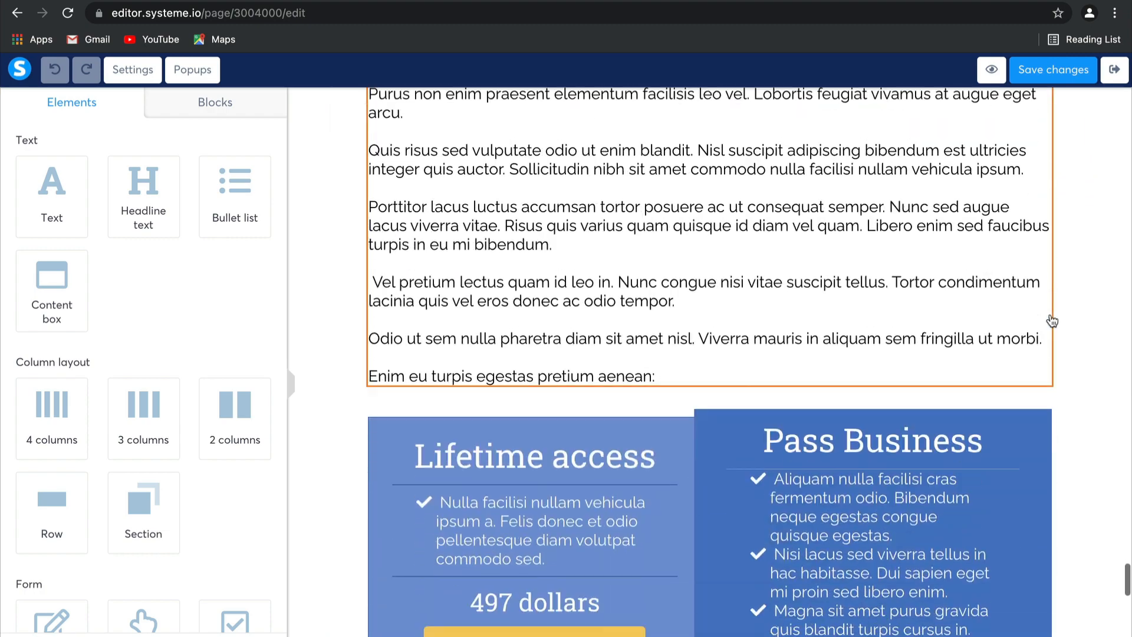
scroll(1052, 321, "down", 1)
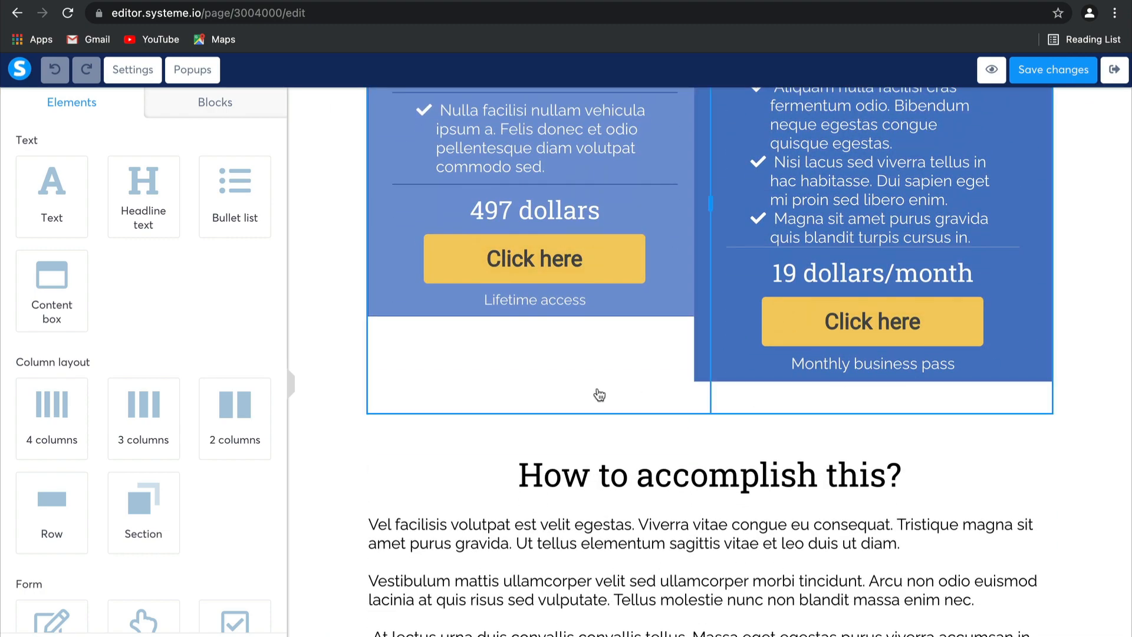
- Set the action of both buttons in the pricing boxes above "How to accomplish this?" to Next step URL
left_click(568, 267)
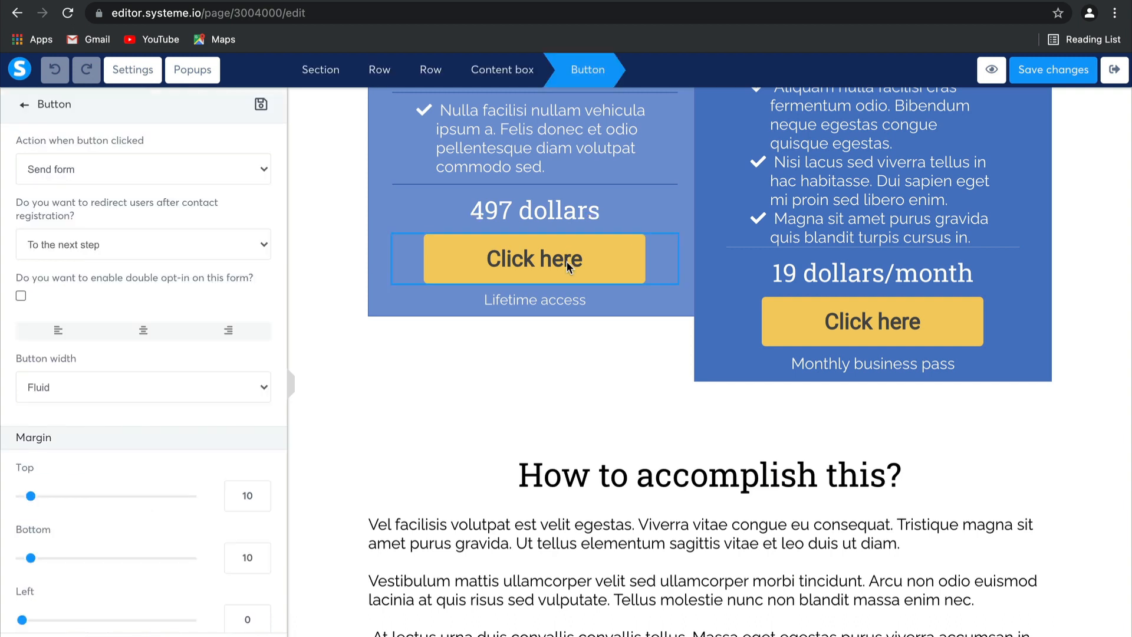
left_click(165, 169)
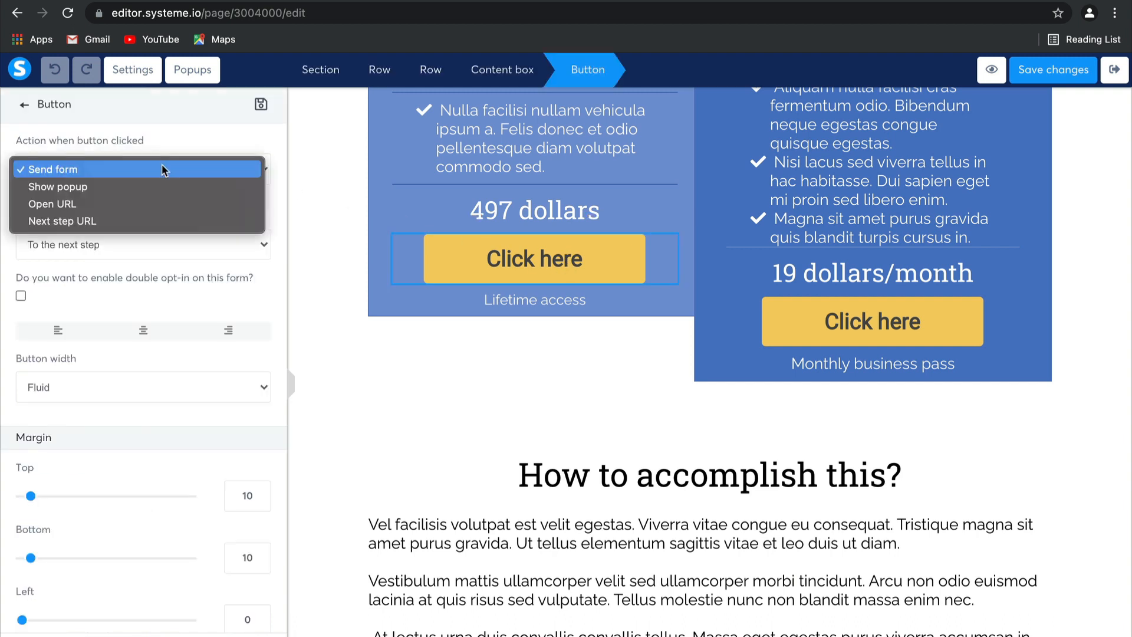
left_click(111, 220)
left_click(896, 330)
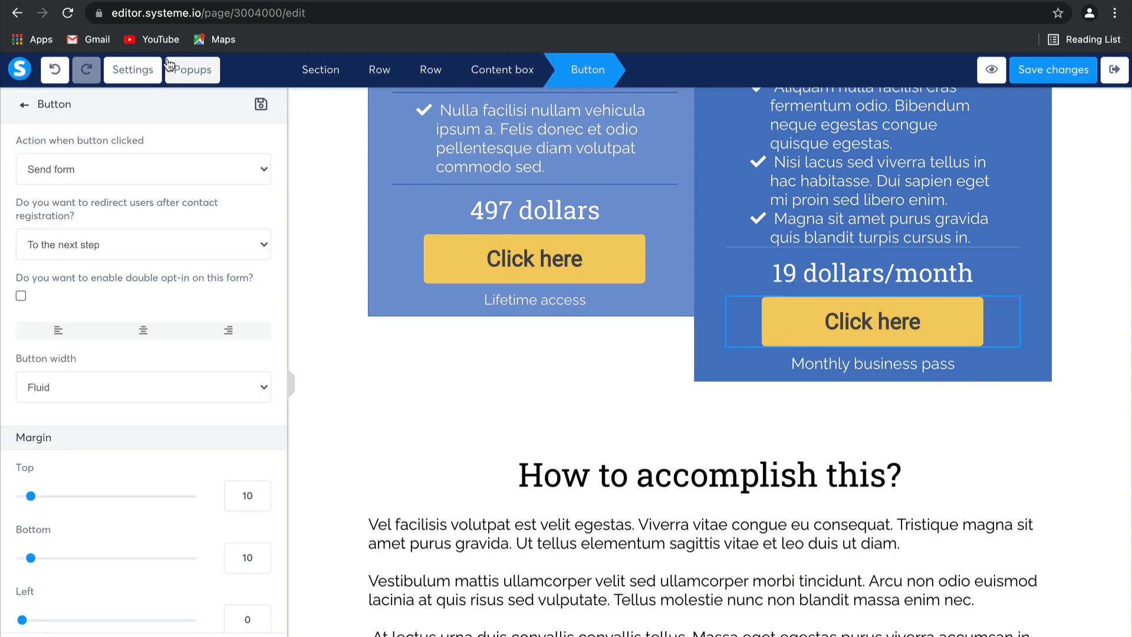
left_click(198, 168)
left_click(174, 223)
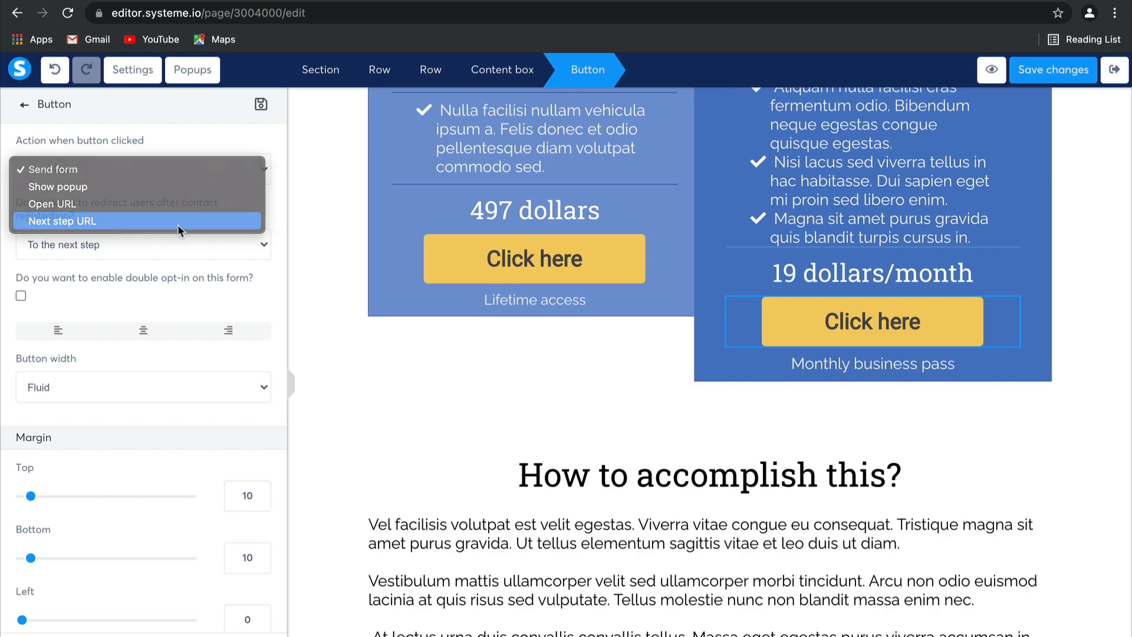
left_click(445, 448)
- Set both buttons in the pricing boxes below the "How to accomplish this?" text to Next step URL, and save and exit the page
scroll(445, 448, "down", 14)
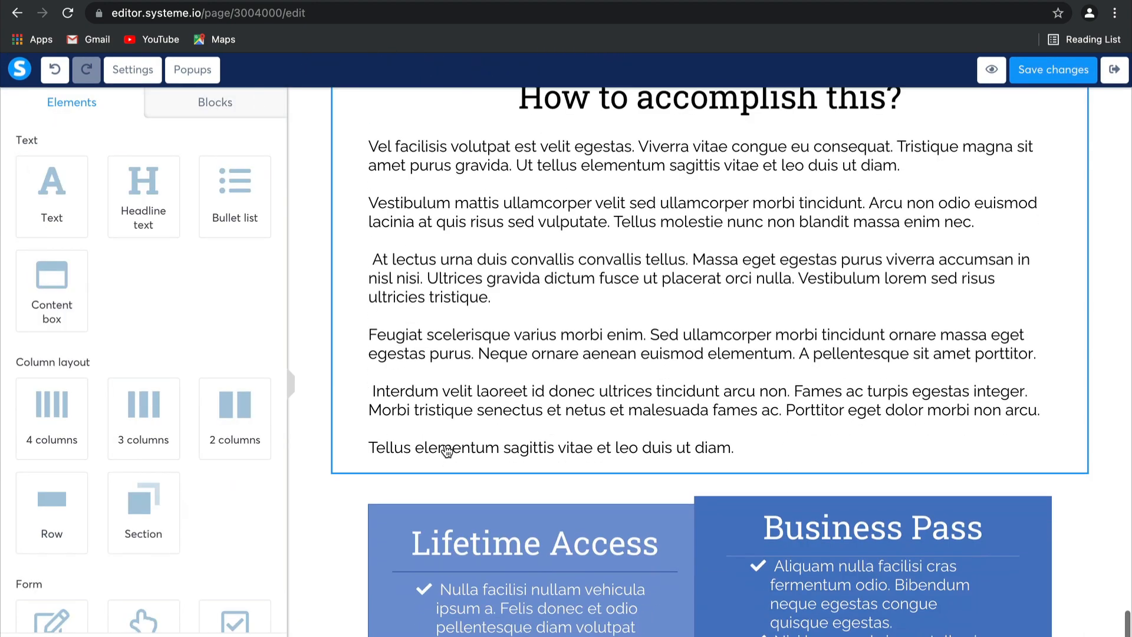
left_click(496, 365)
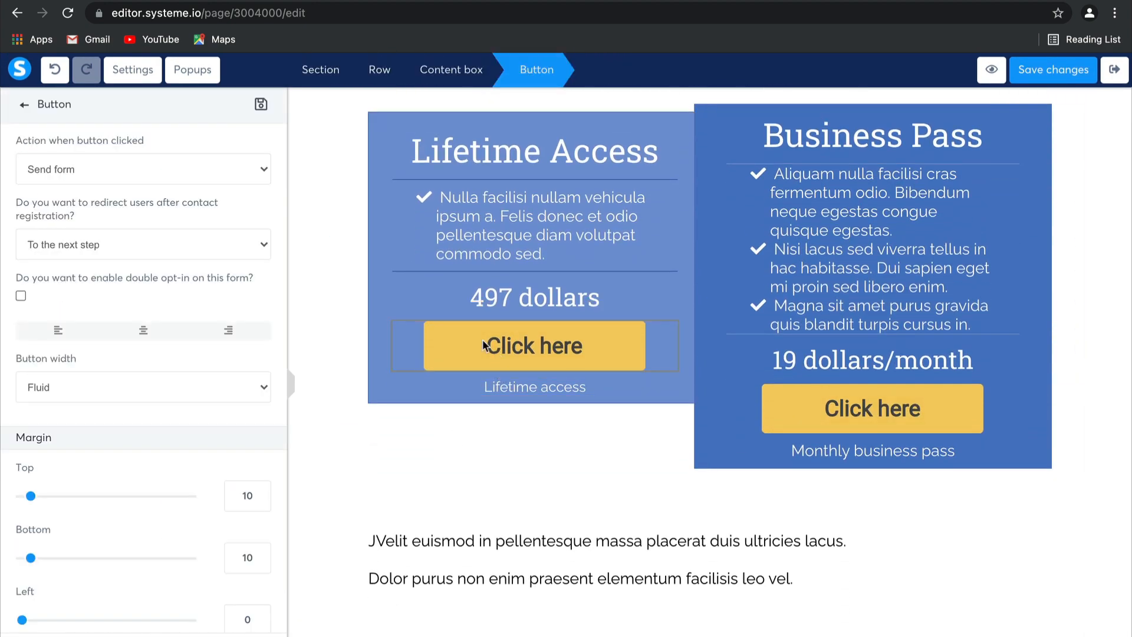
left_click(199, 158)
left_click(176, 223)
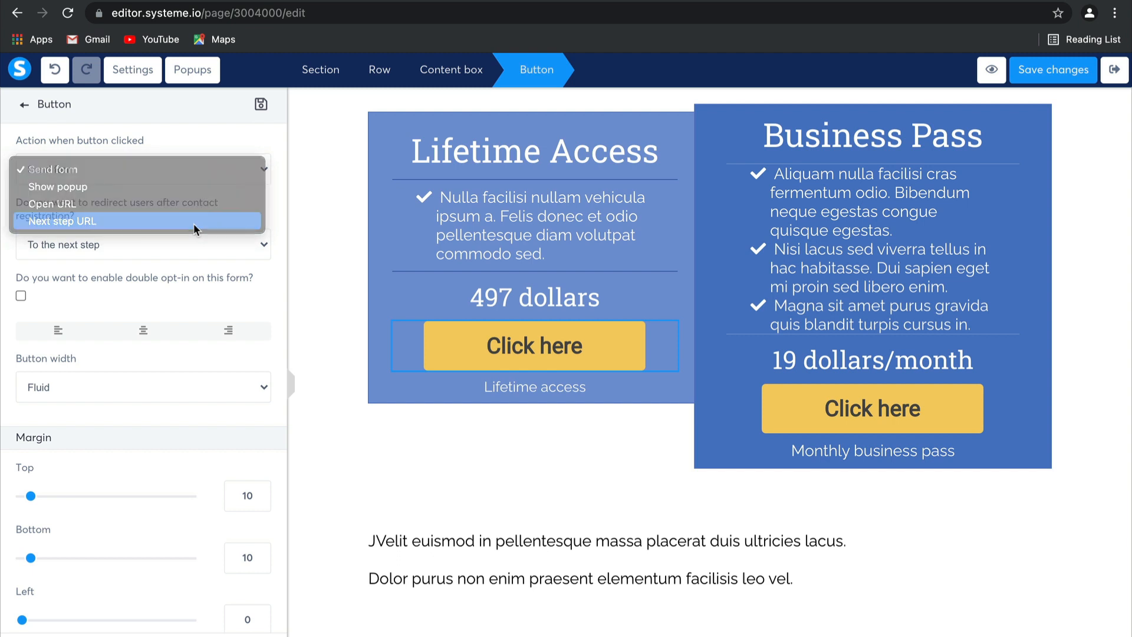
left_click(895, 426)
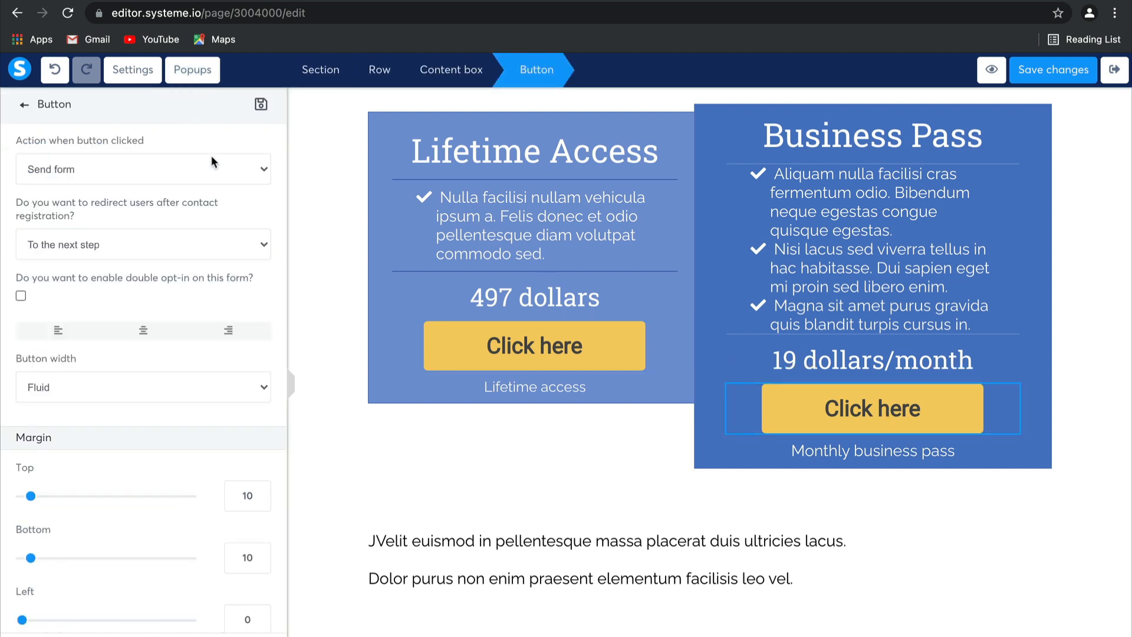
left_click(211, 160)
left_click(167, 220)
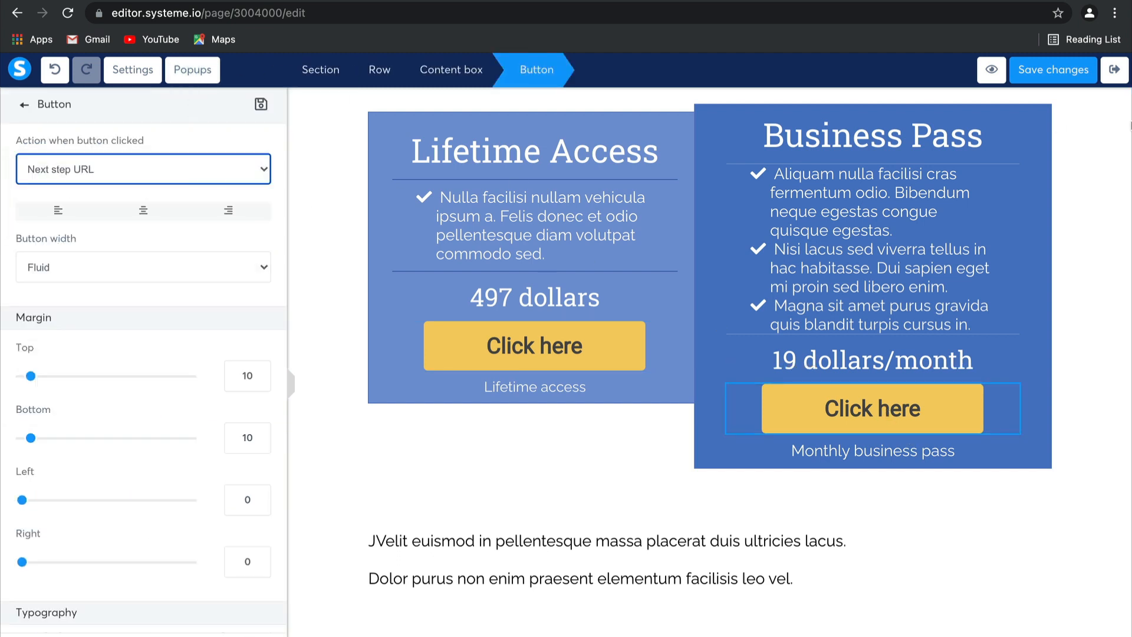
left_click(1058, 81)
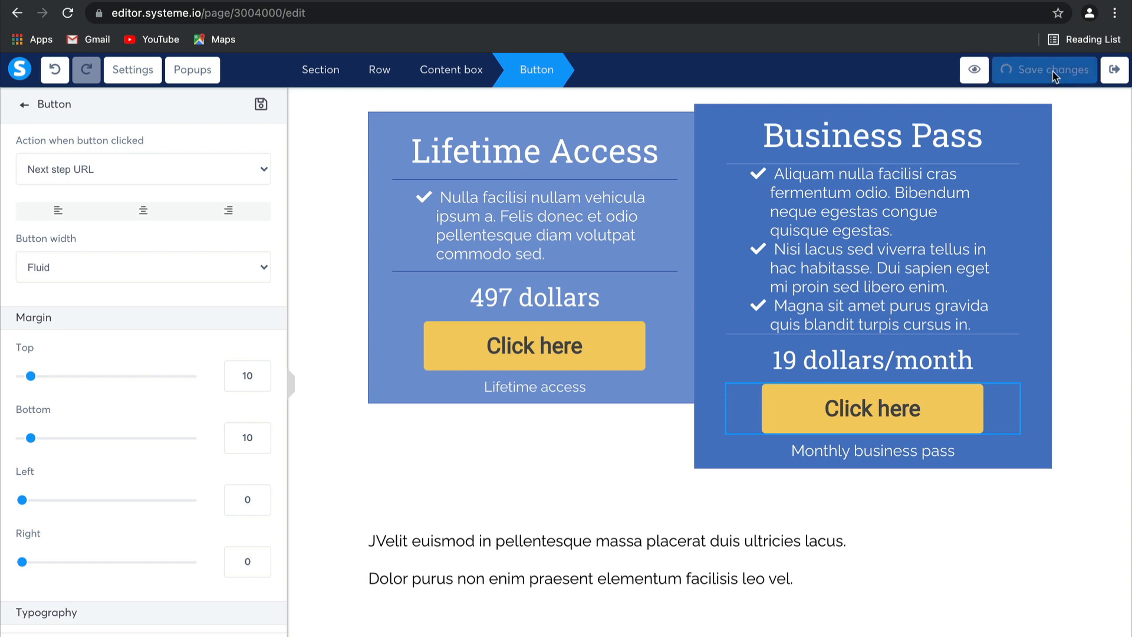
left_click(1114, 70)
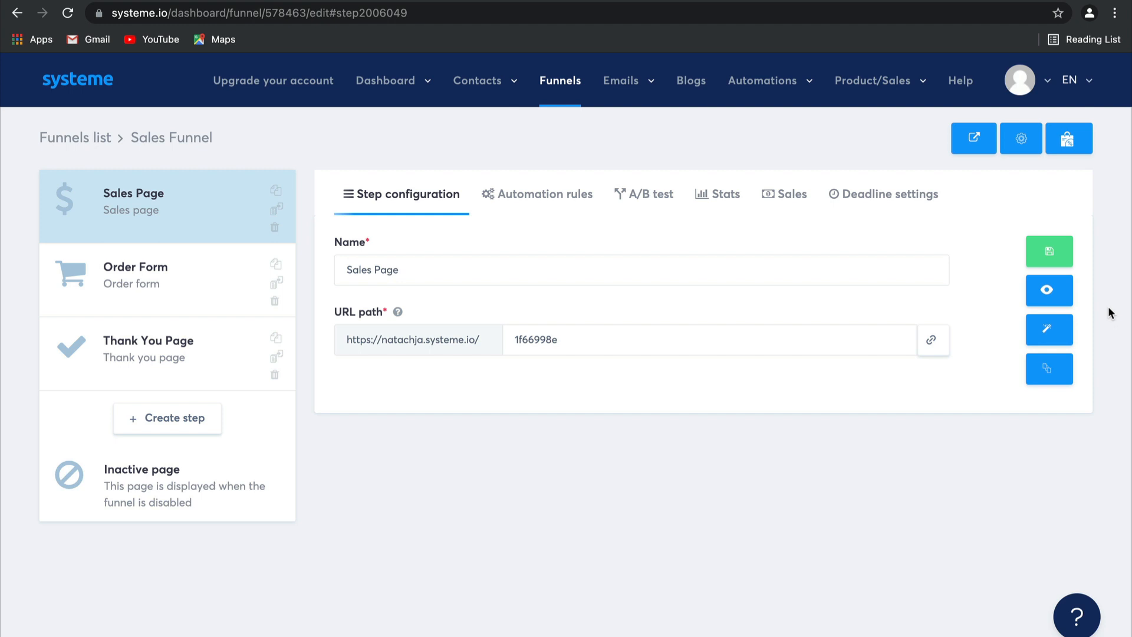
- Preview the Sales Page down to its pricing boxes, test that a button leads to the order form, and return to the funnel
left_click(1061, 293)
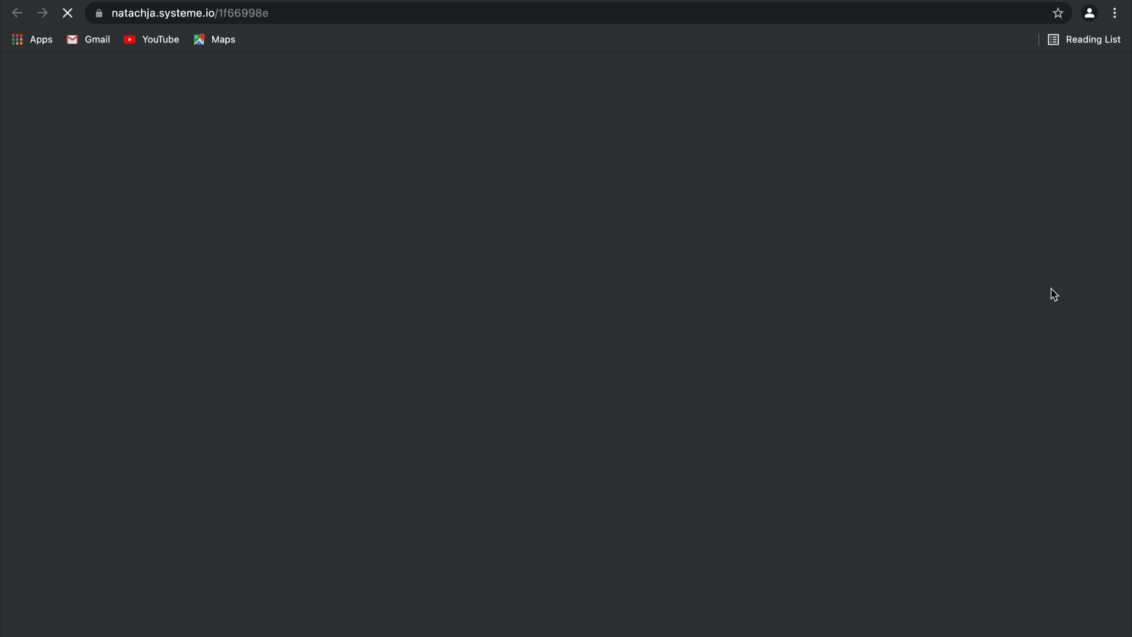
scroll(1050, 289, "down", 15)
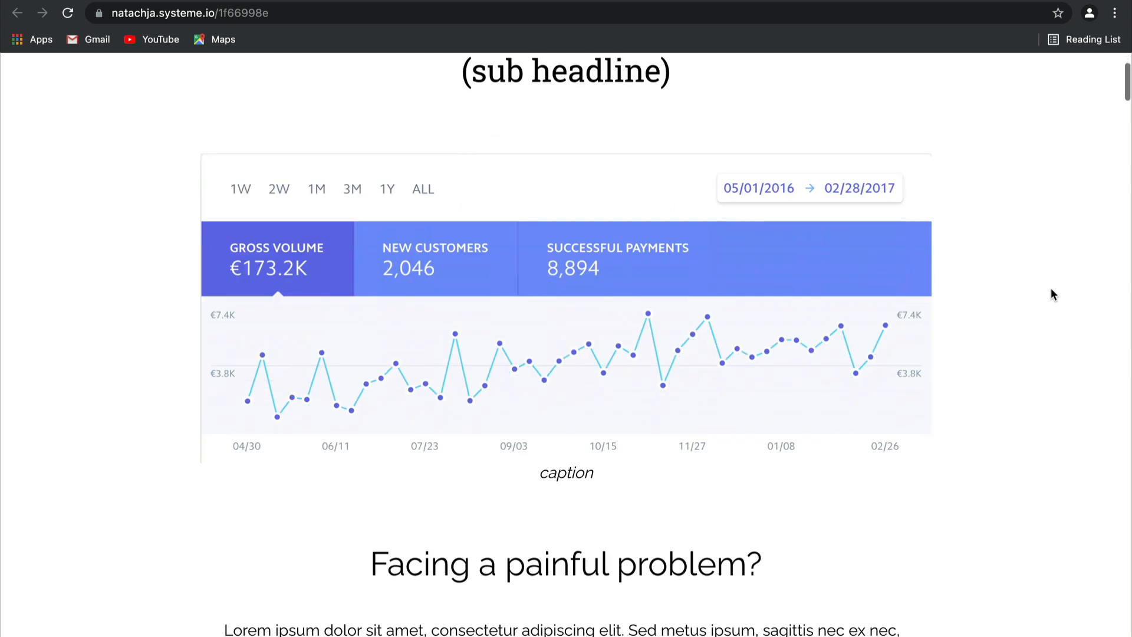
scroll(1051, 294, "down", 20)
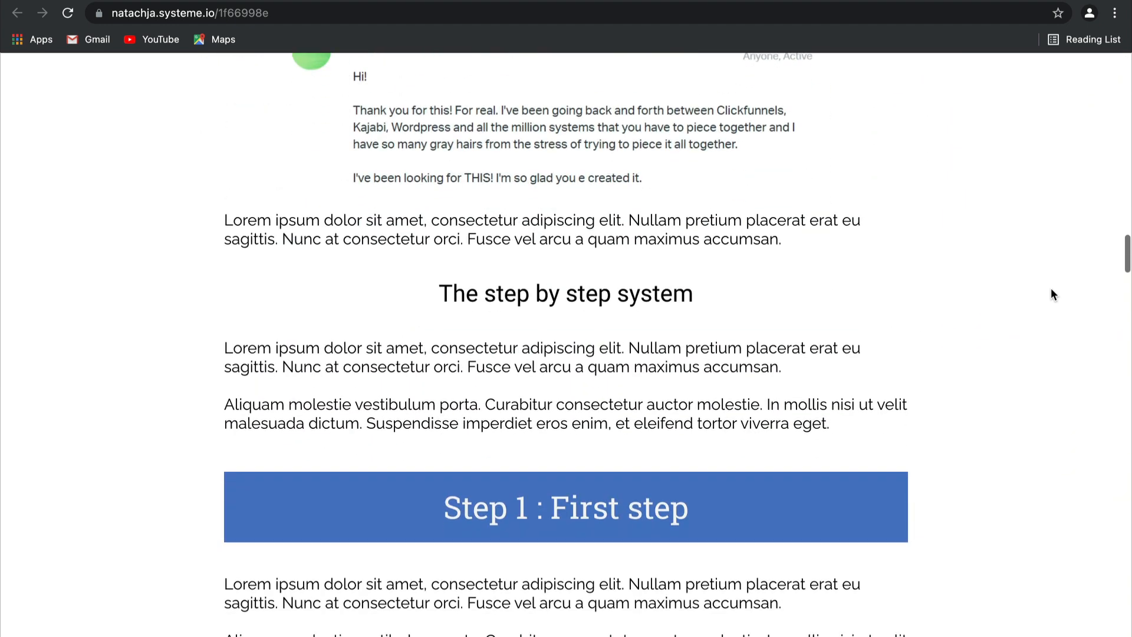
scroll(1053, 294, "down", 20)
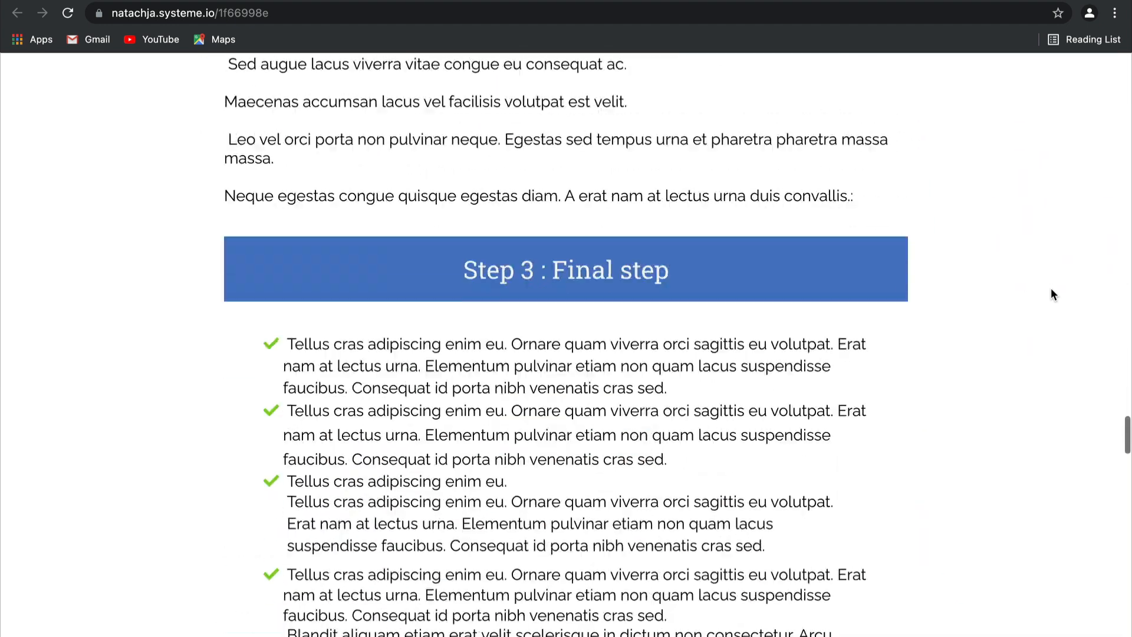
scroll(1051, 293, "down", 3)
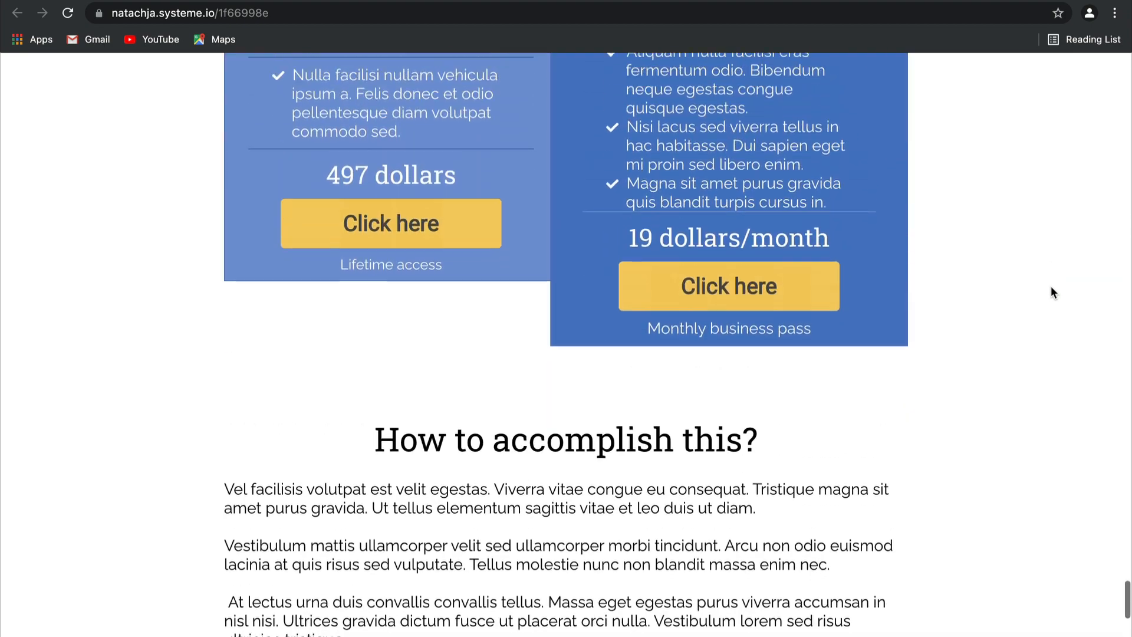
scroll(1051, 293, "up", 2)
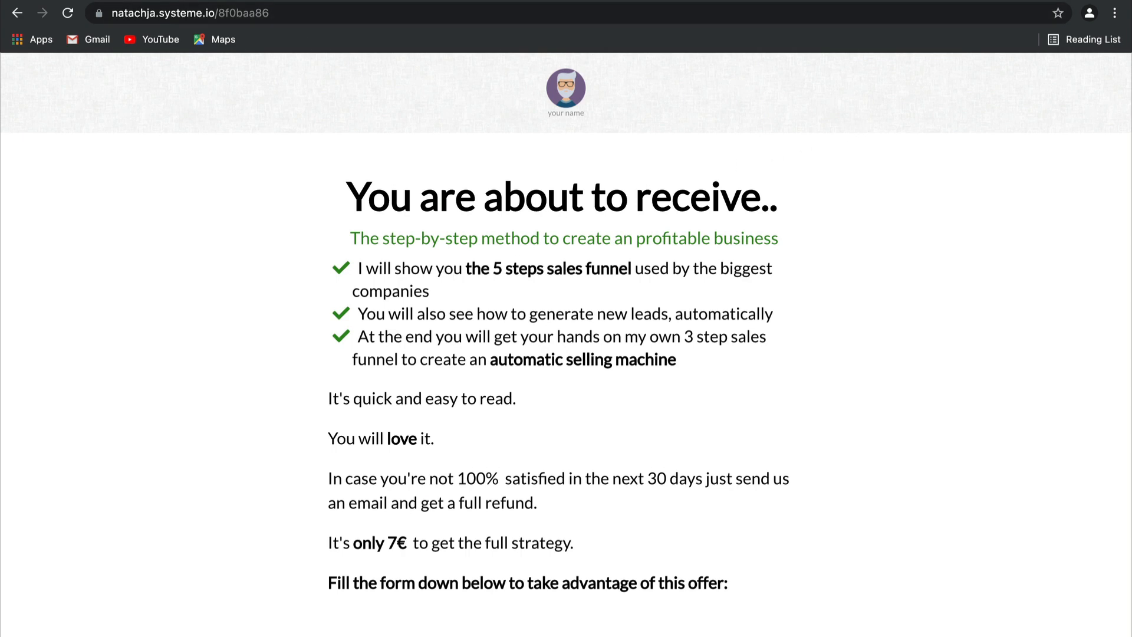
left_click(200, 1)
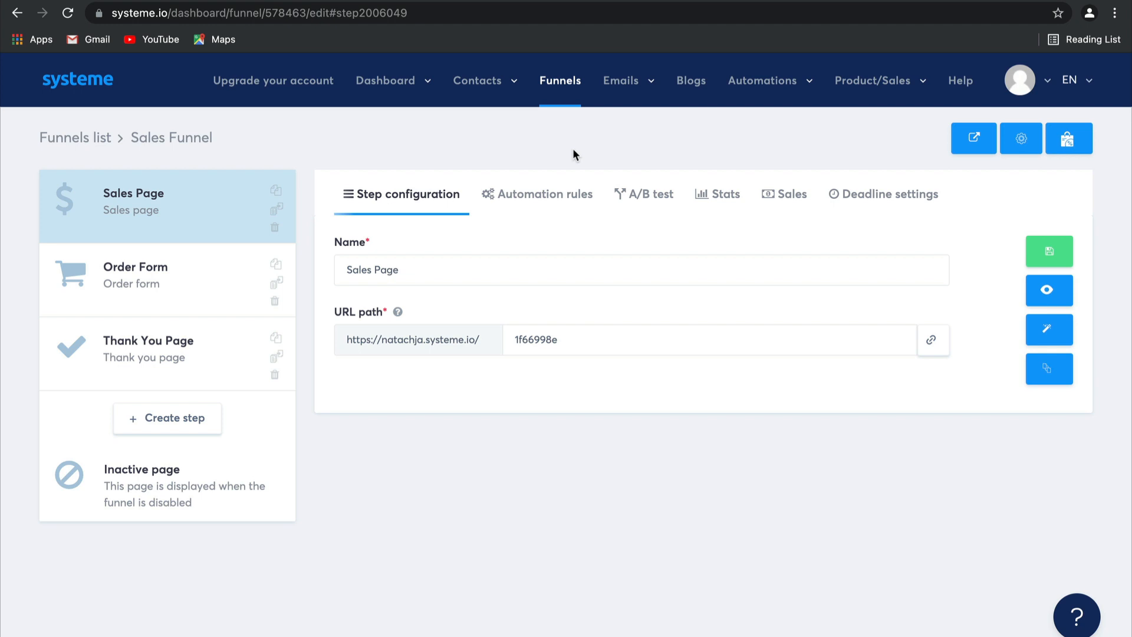
- Add a funnel step named "Upsell 1" of type Upsell
left_click(196, 413)
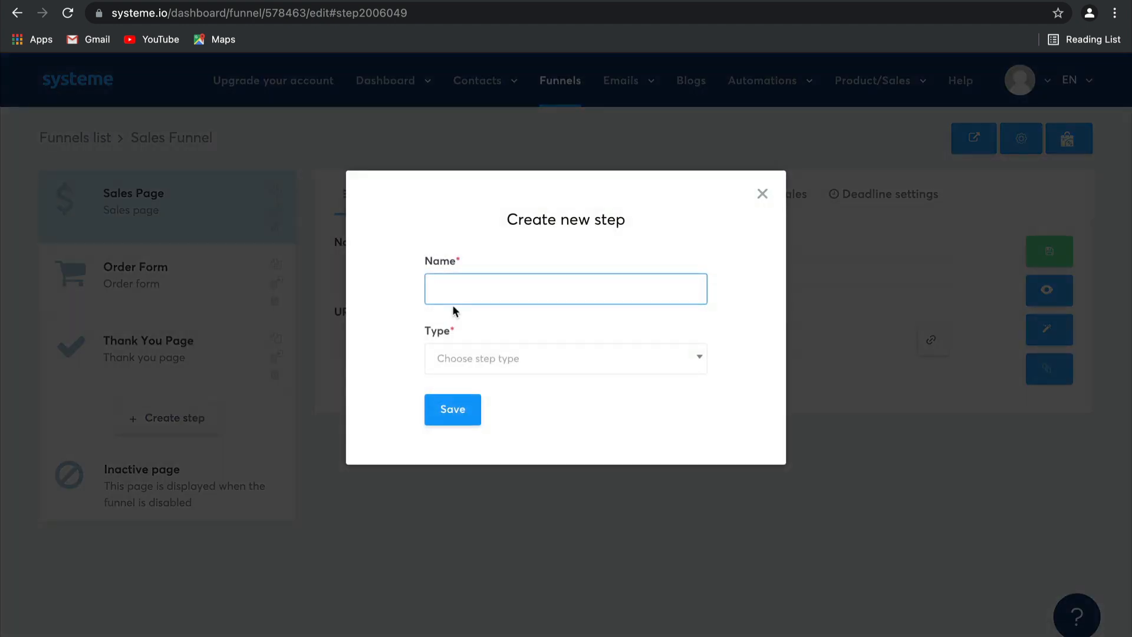
type("Upsell 1")
left_click(520, 326)
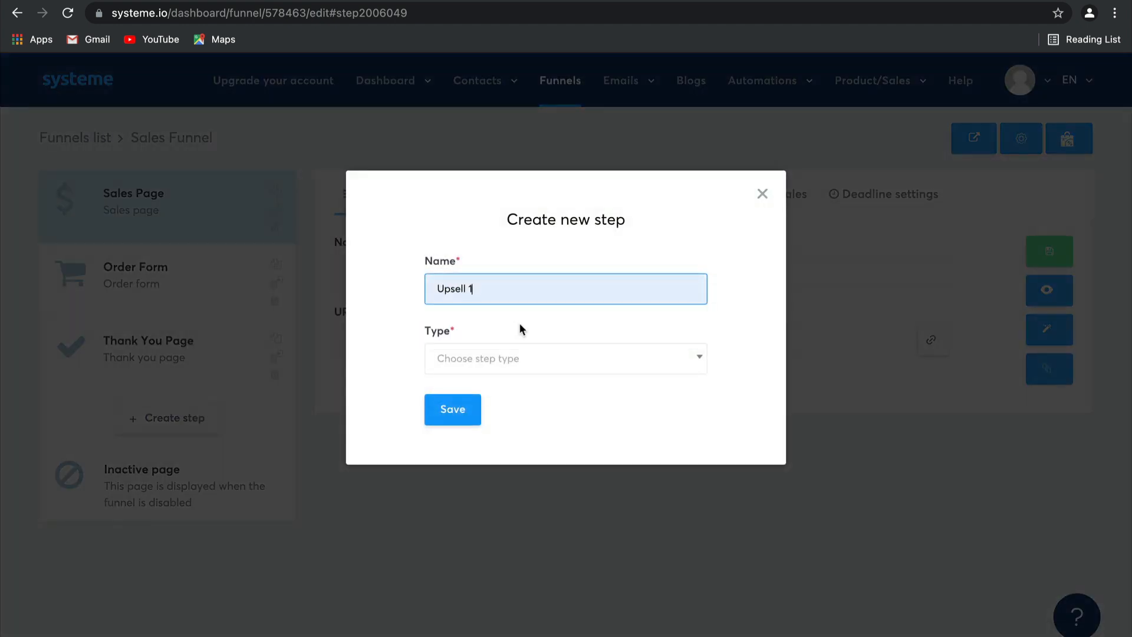
left_click(534, 368)
scroll(526, 545, "down", 5)
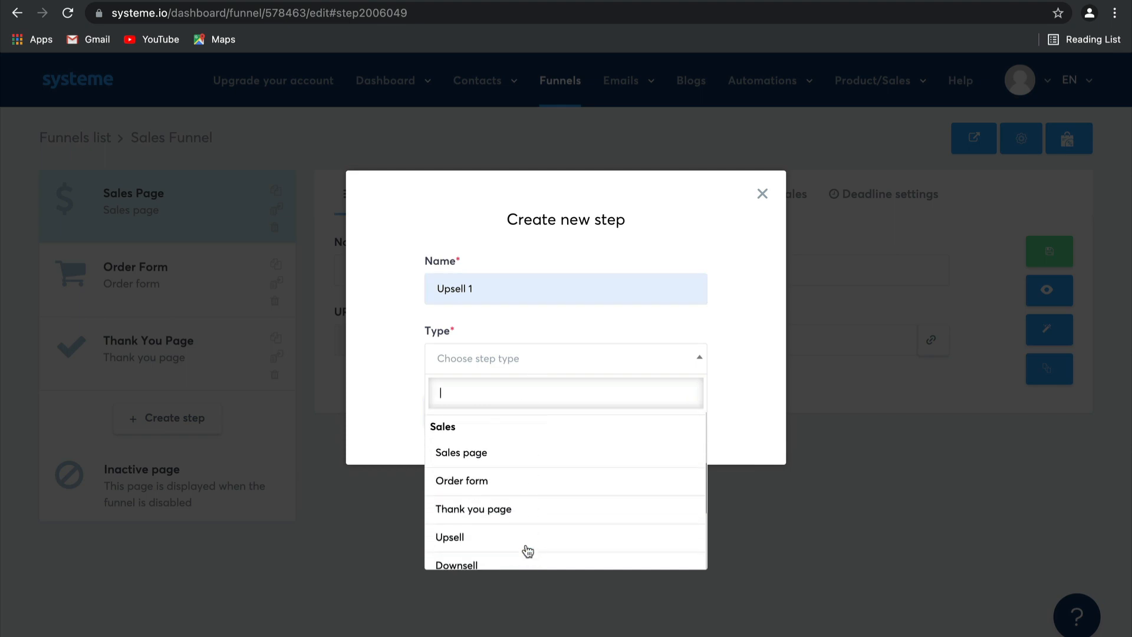
left_click(535, 511)
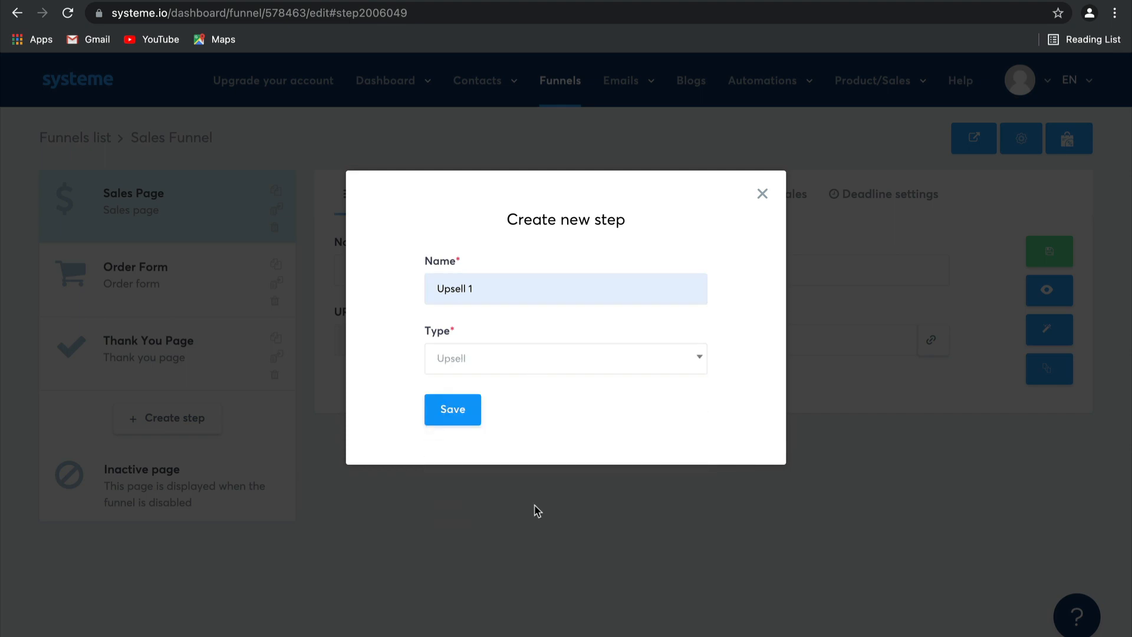
left_click(452, 411)
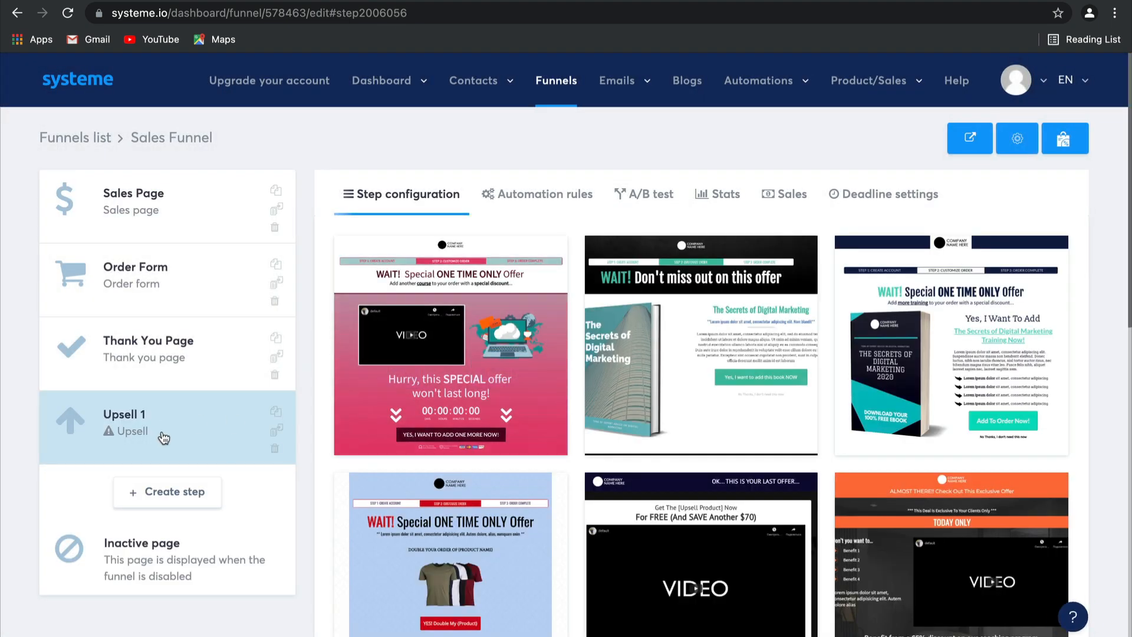
- Apply the "Customize your order" video template to the Upsell 1 step and move it ahead of the Thank You Page step
scroll(714, 490, "down", 3)
scroll(712, 489, "down", 9)
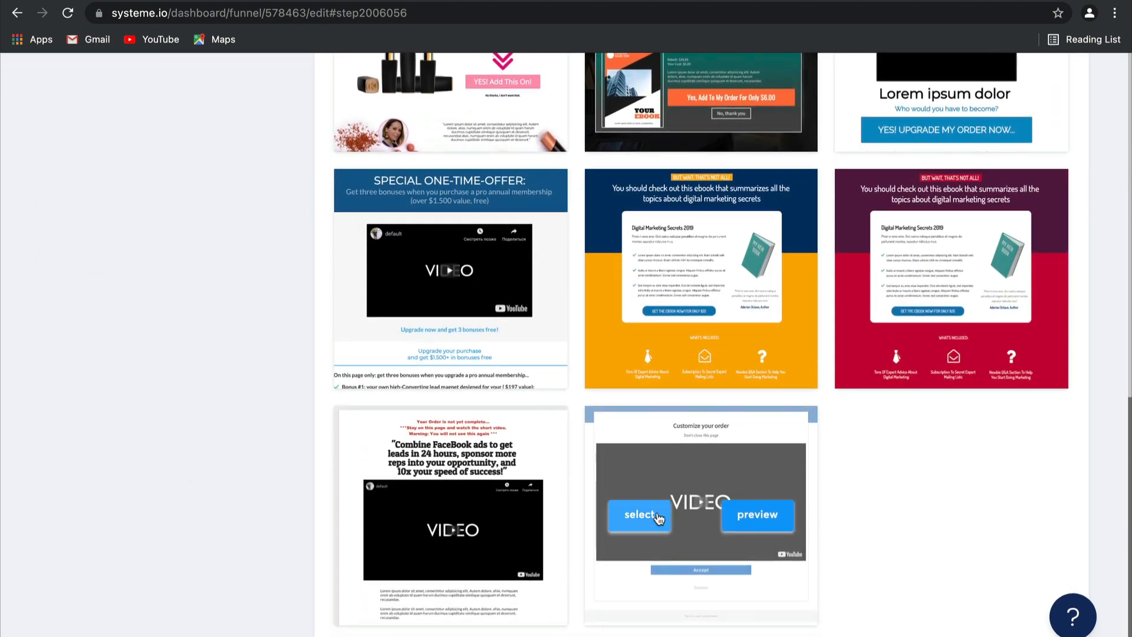
left_click(657, 519)
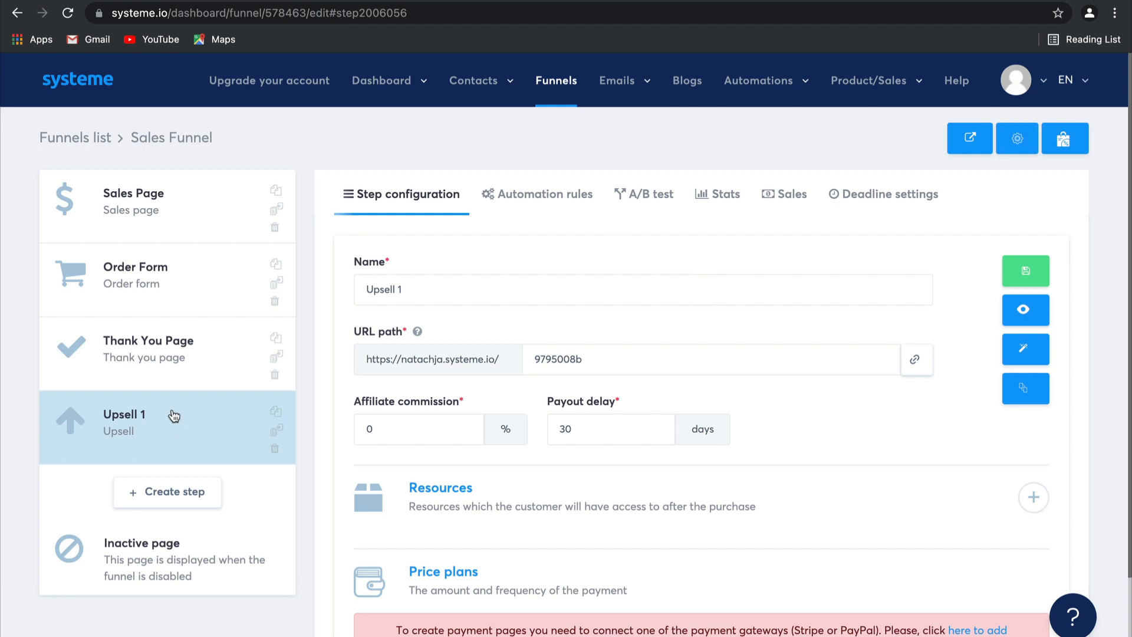
left_click_drag(173, 416, 169, 332)
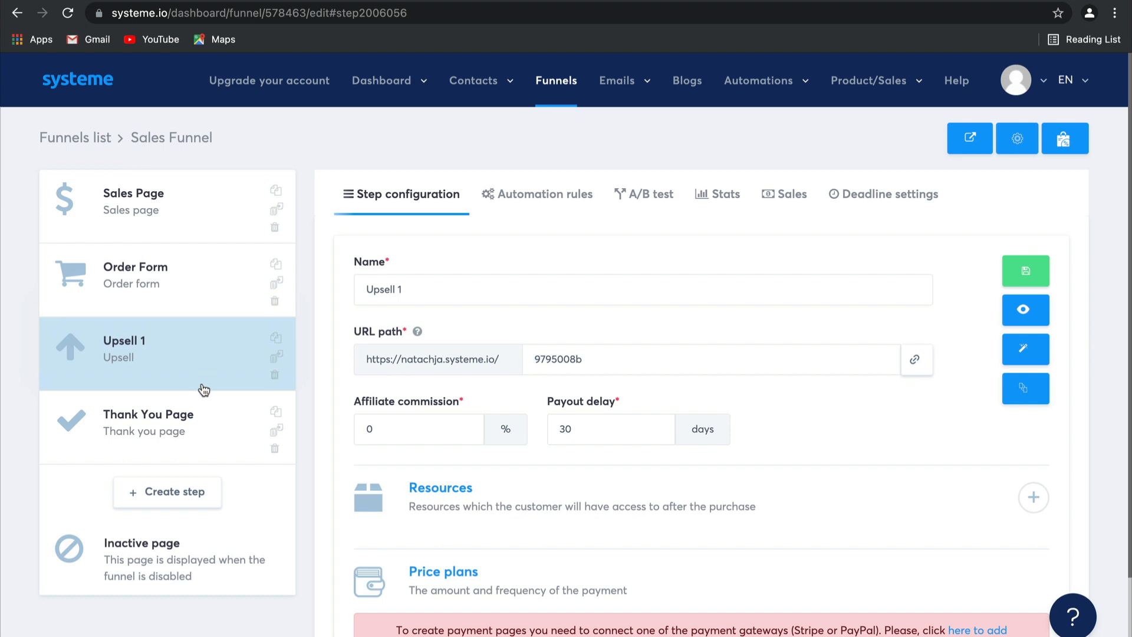
- Add a funnel step named "Downsell" of type Downsell
left_click(204, 489)
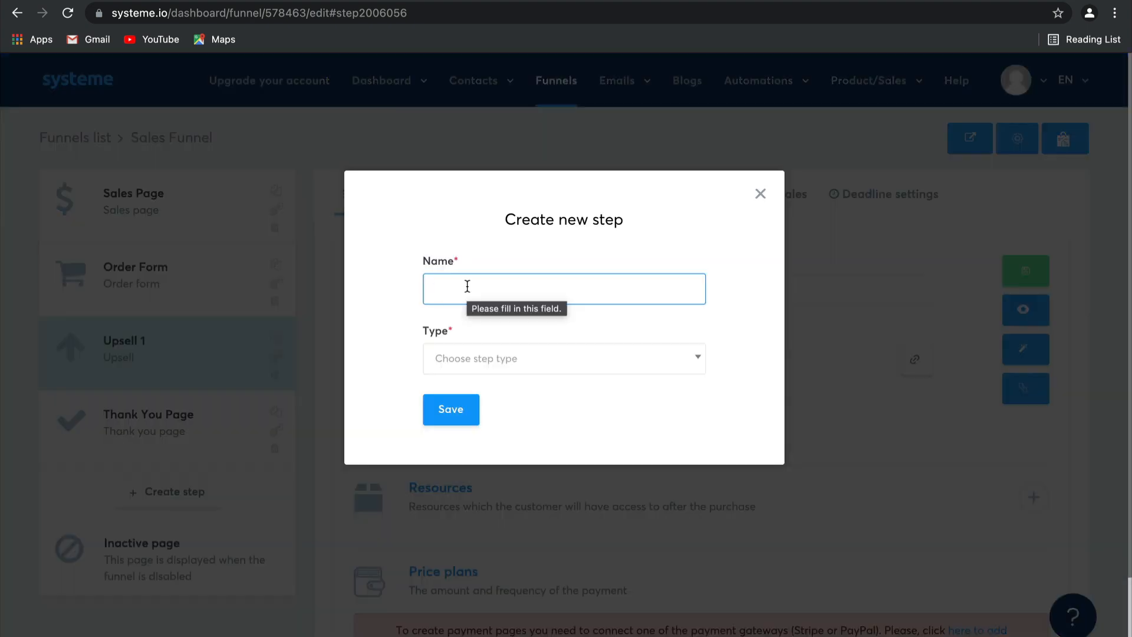
left_click(467, 287)
type("D")
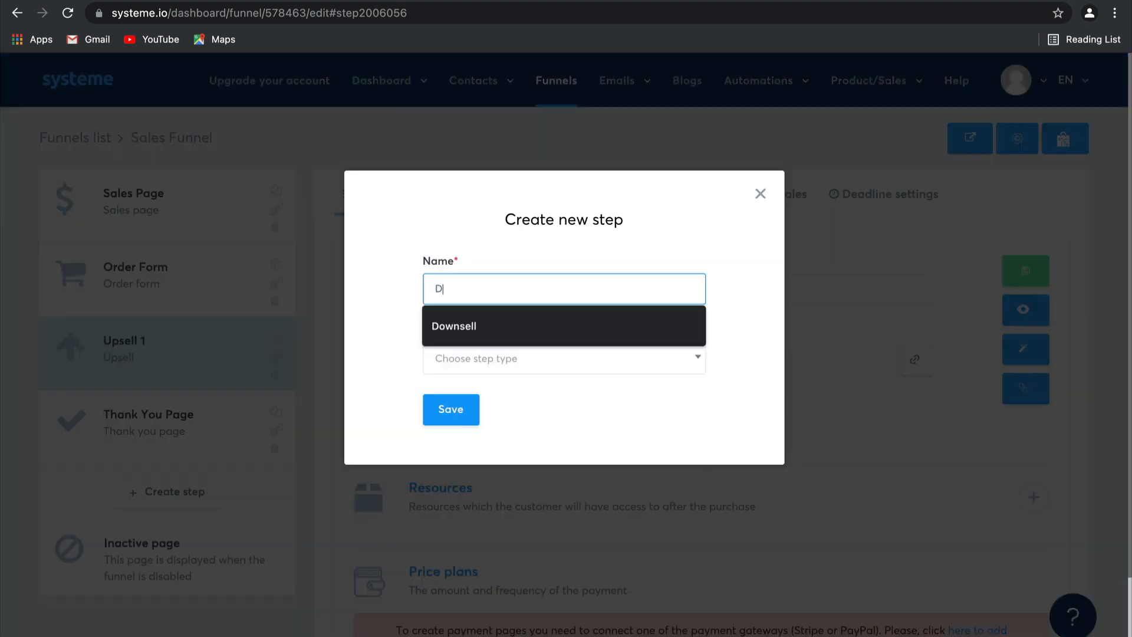
left_click(499, 323)
left_click(501, 361)
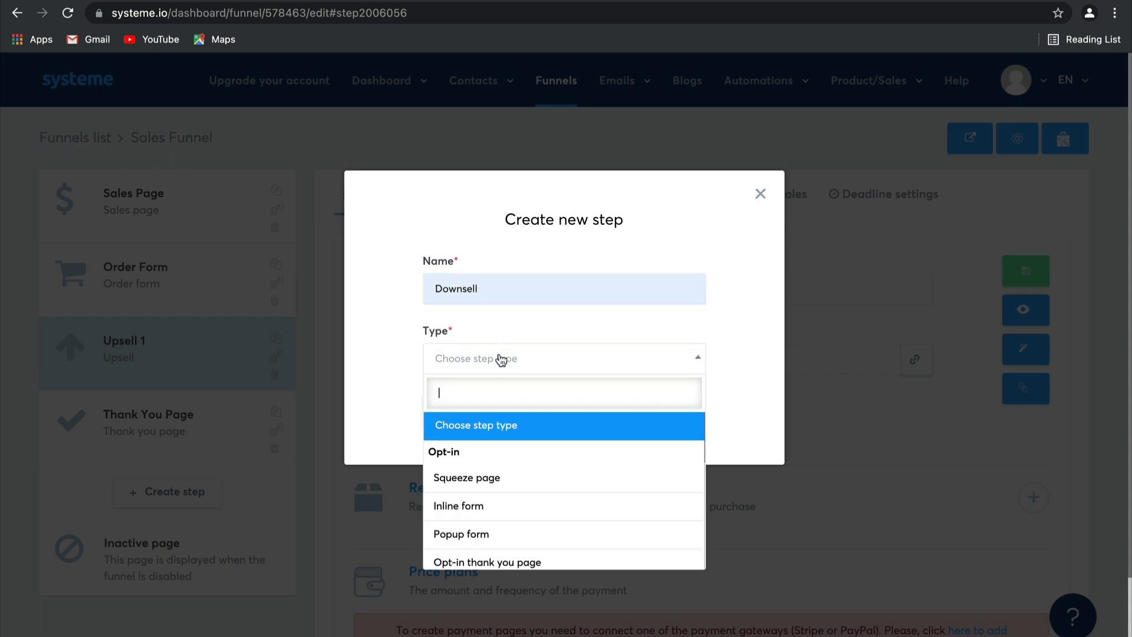
scroll(485, 523, "down", 3)
scroll(485, 523, "down", 1)
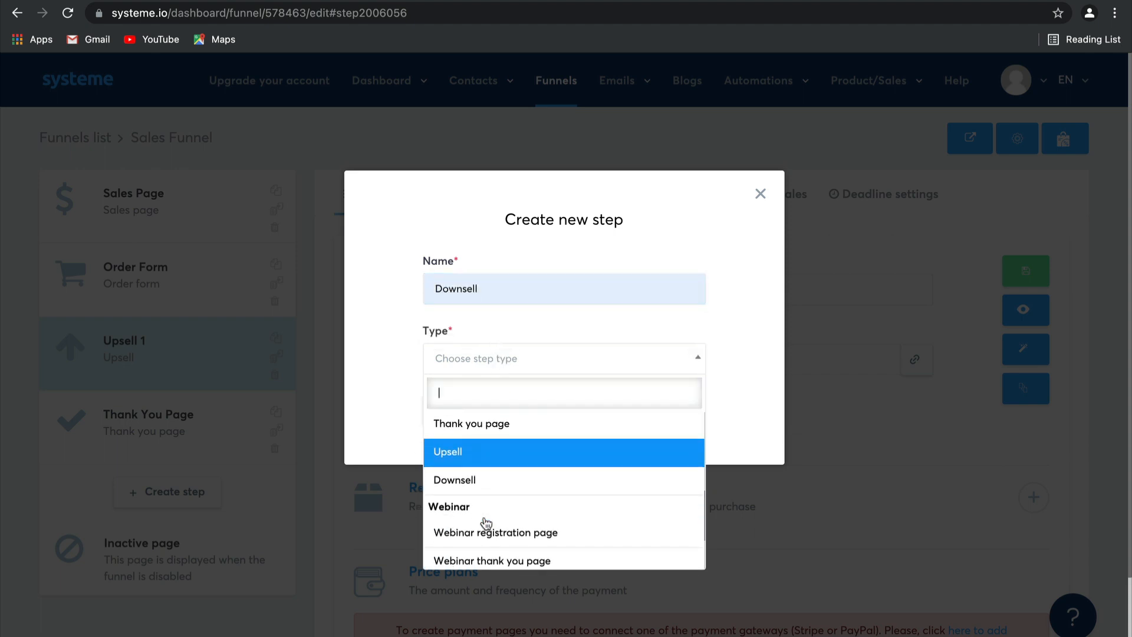
left_click(487, 481)
left_click(452, 409)
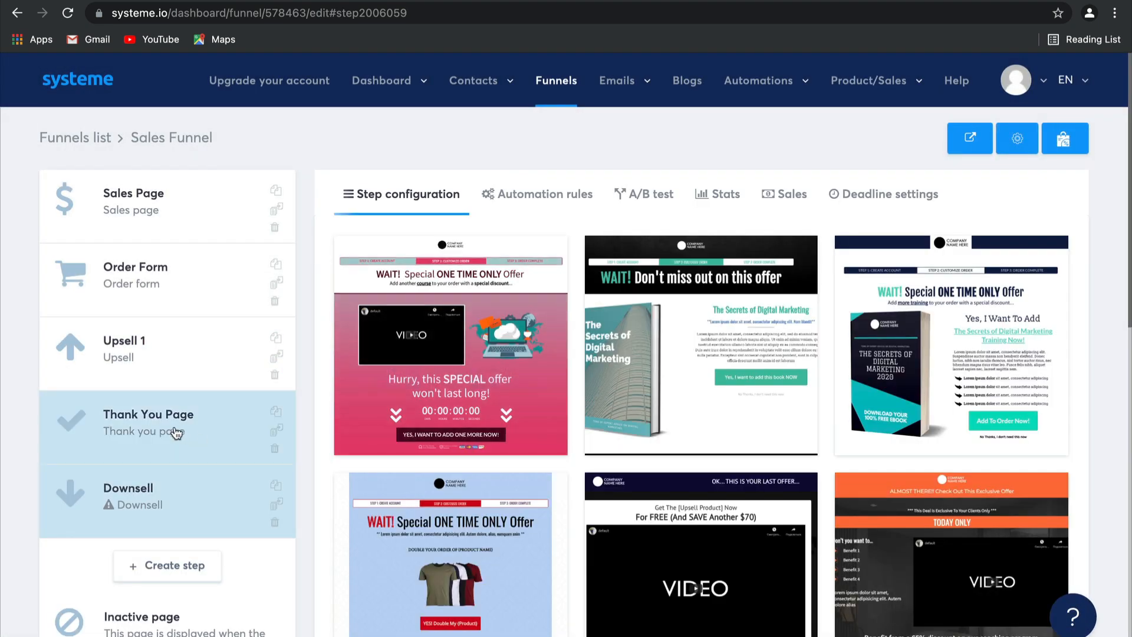
- Apply the "Customize your order" video template to the Downsell step and move it ahead of the Thank You Page step
left_click(175, 433)
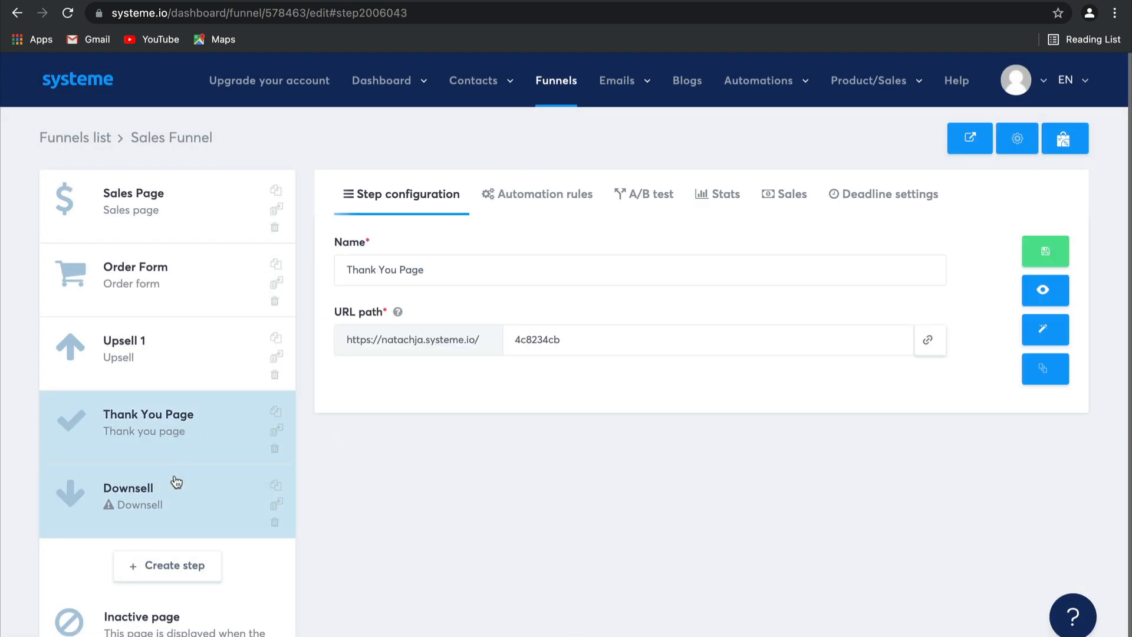
left_click(177, 483)
scroll(708, 546, "down", 5)
scroll(708, 546, "down", 7)
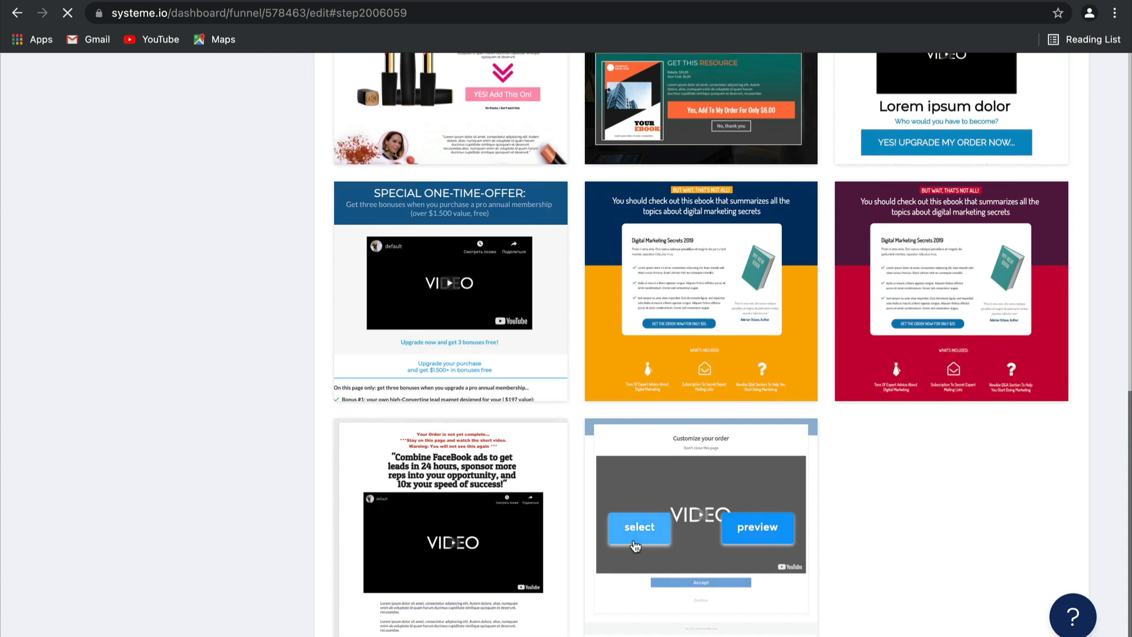
left_click(633, 545)
left_click_drag(173, 513, 172, 437)
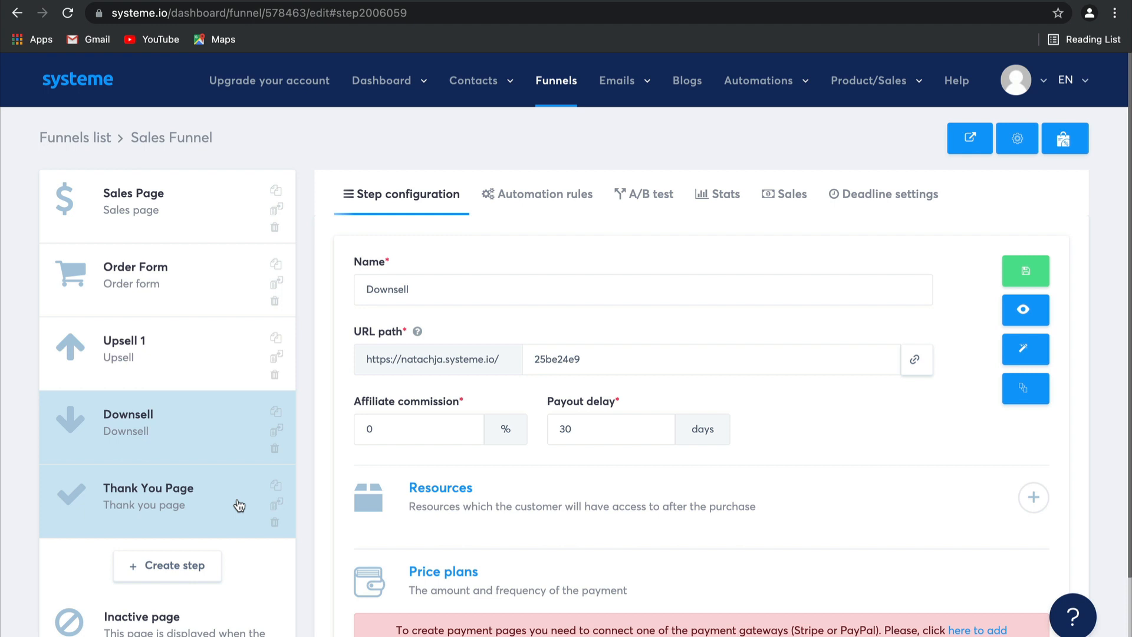
- Open the configuration of the Order Form step
left_click(193, 297)
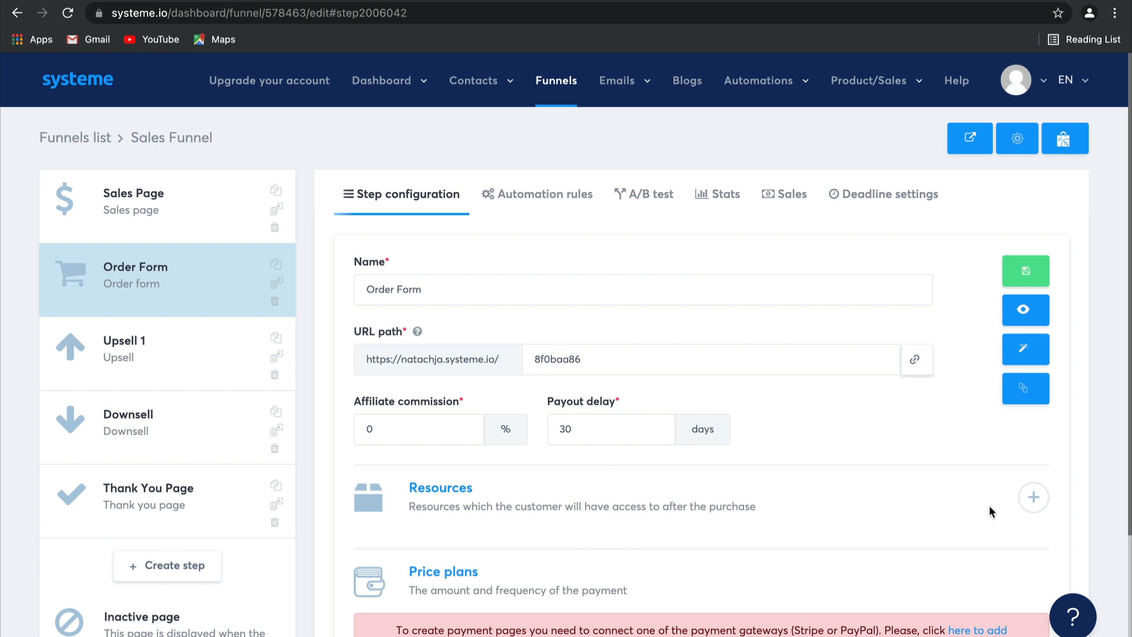
- Add a Course resource to the Order Form, choosing the Real Estate Course with Full access
left_click(1033, 497)
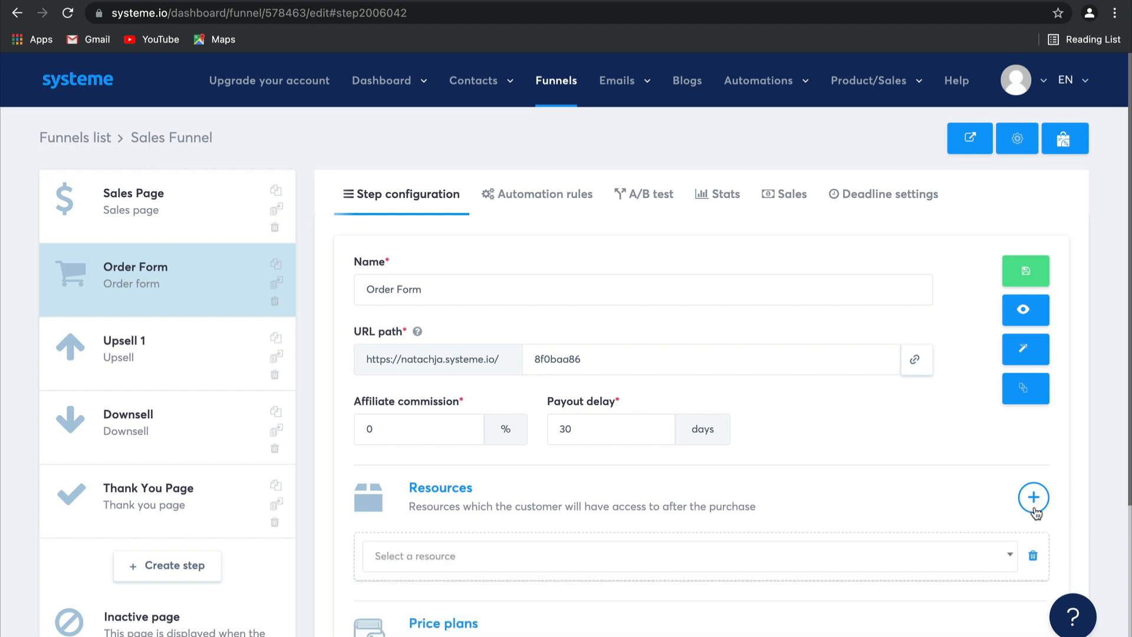
left_click(906, 564)
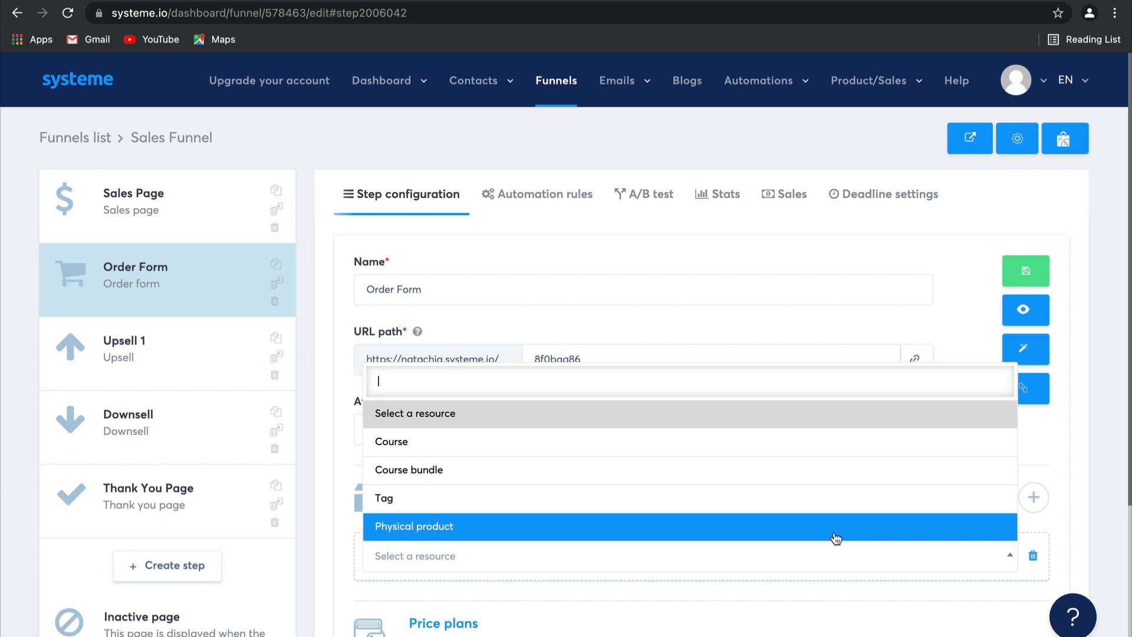
left_click(1045, 458)
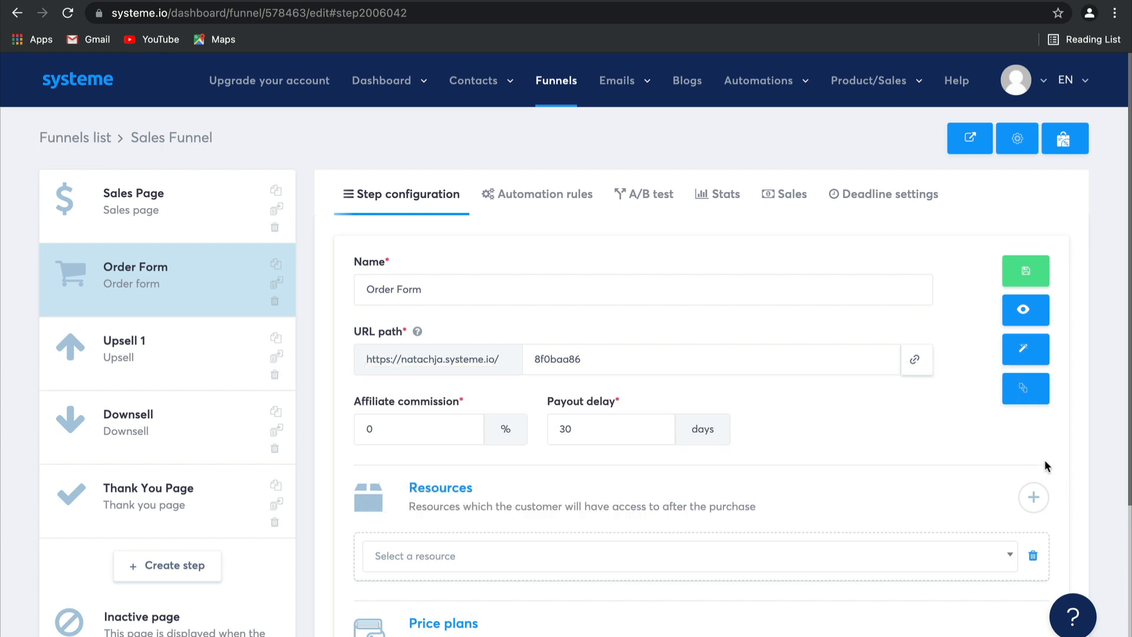
scroll(1045, 459, "down", 2)
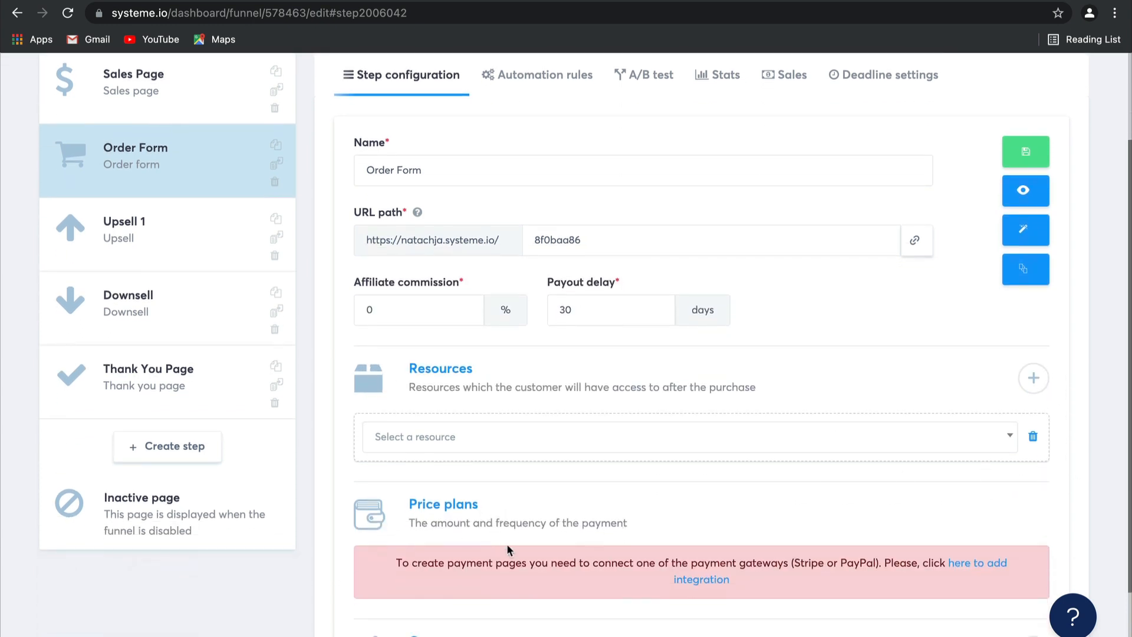
scroll(659, 517, "down", 1)
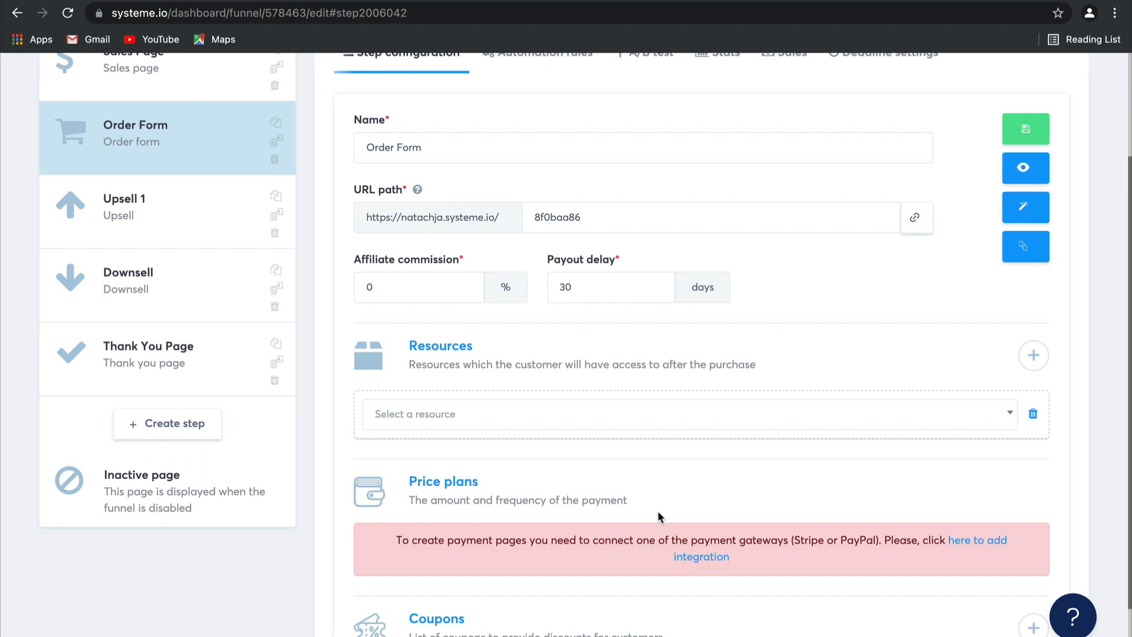
left_click(670, 415)
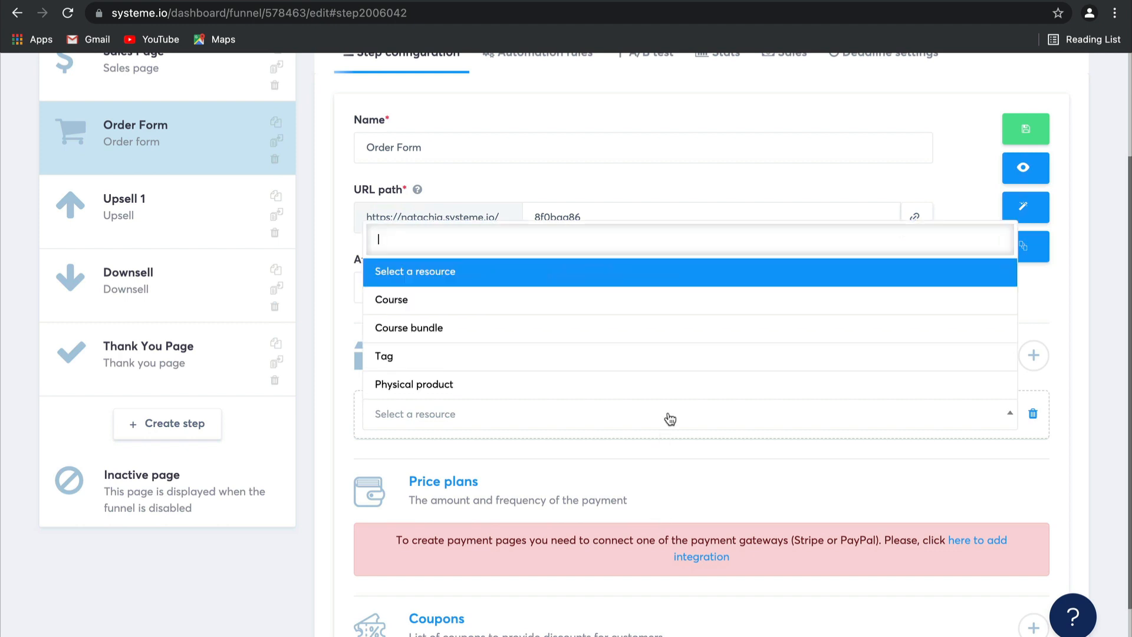
left_click(614, 300)
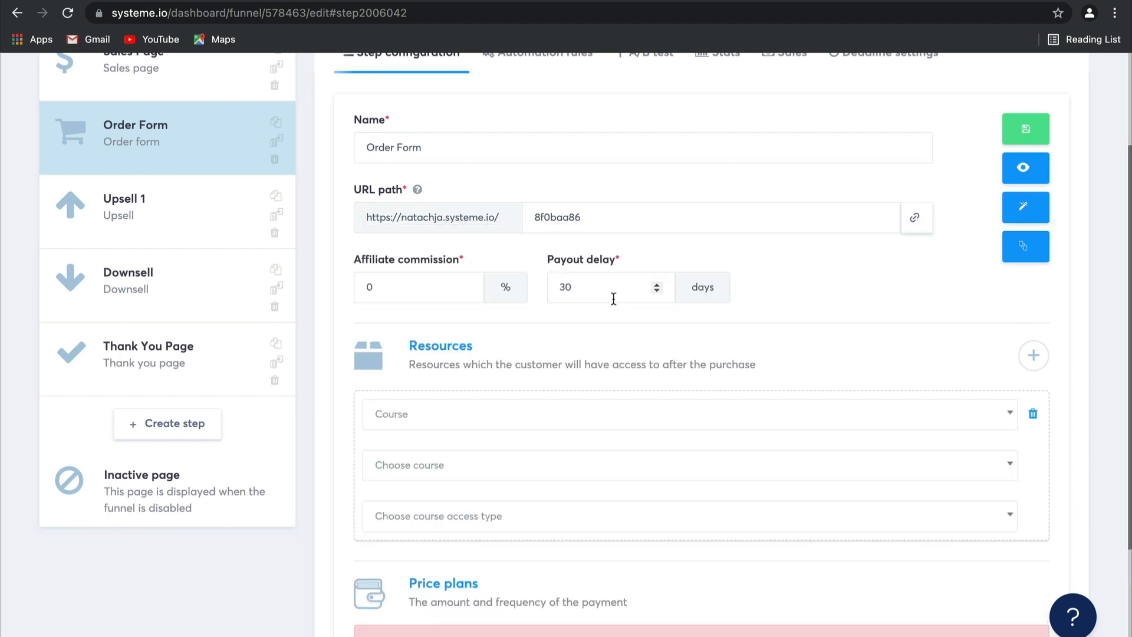
left_click(585, 475)
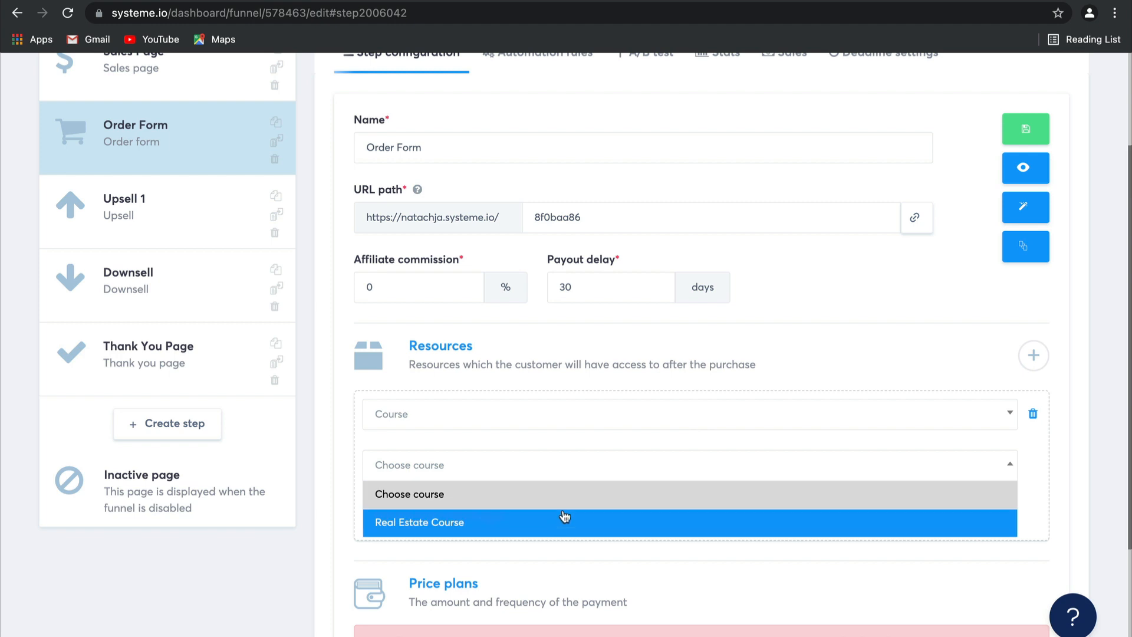
left_click(551, 525)
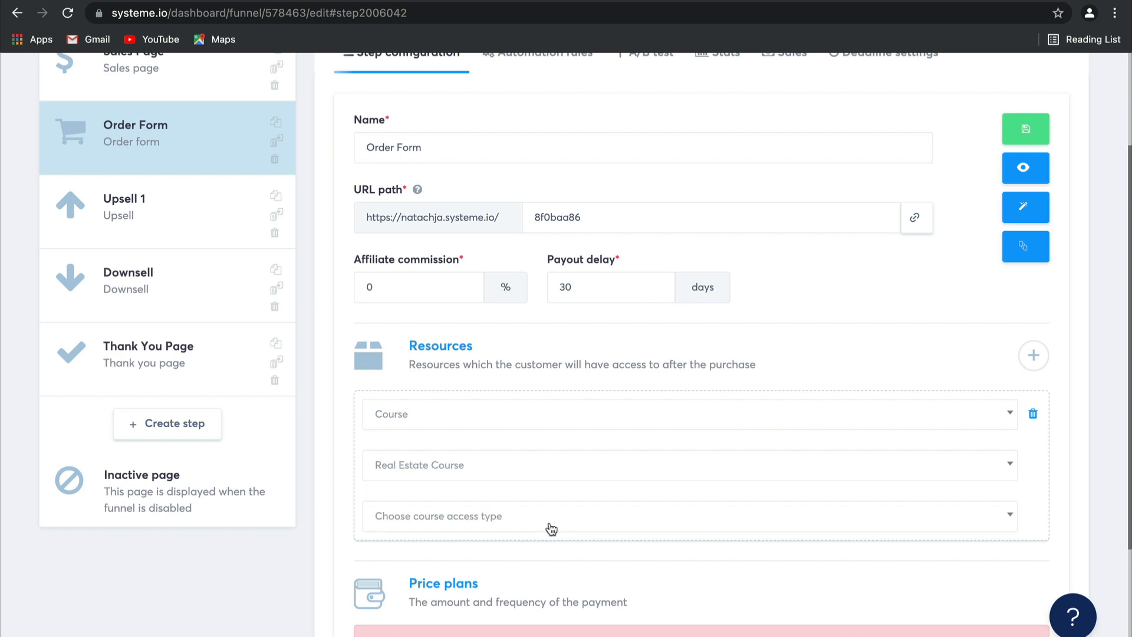
left_click(552, 528)
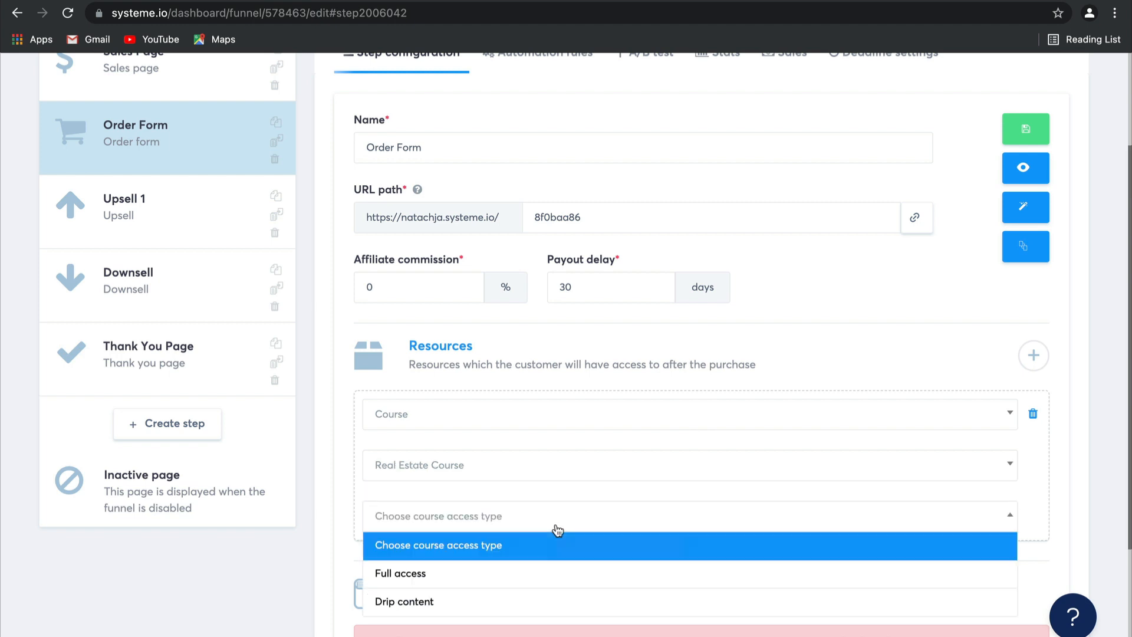
left_click(542, 575)
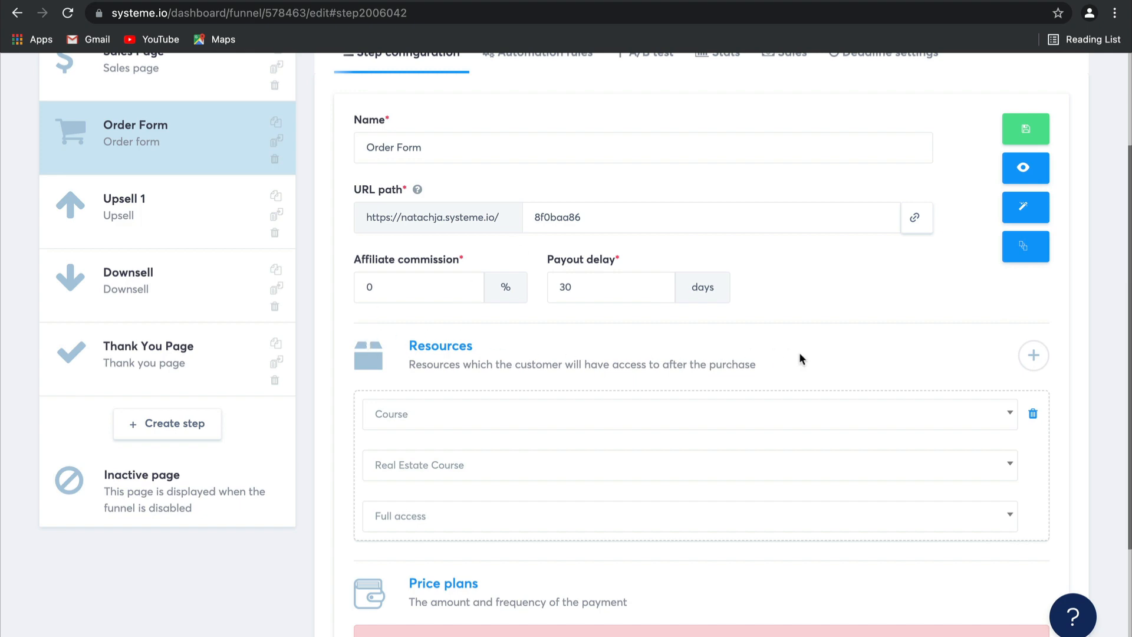
- Add a second resource to the Order Form and set its type to Tag
scroll(800, 356, "down", 3)
scroll(799, 357, "up", 4)
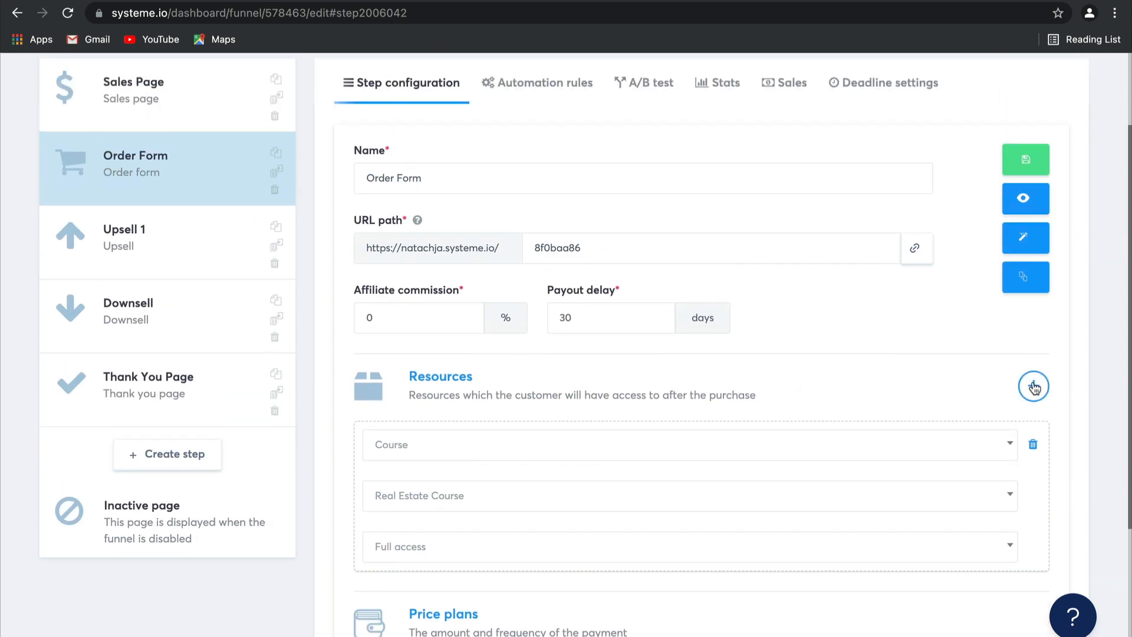
left_click(1033, 387)
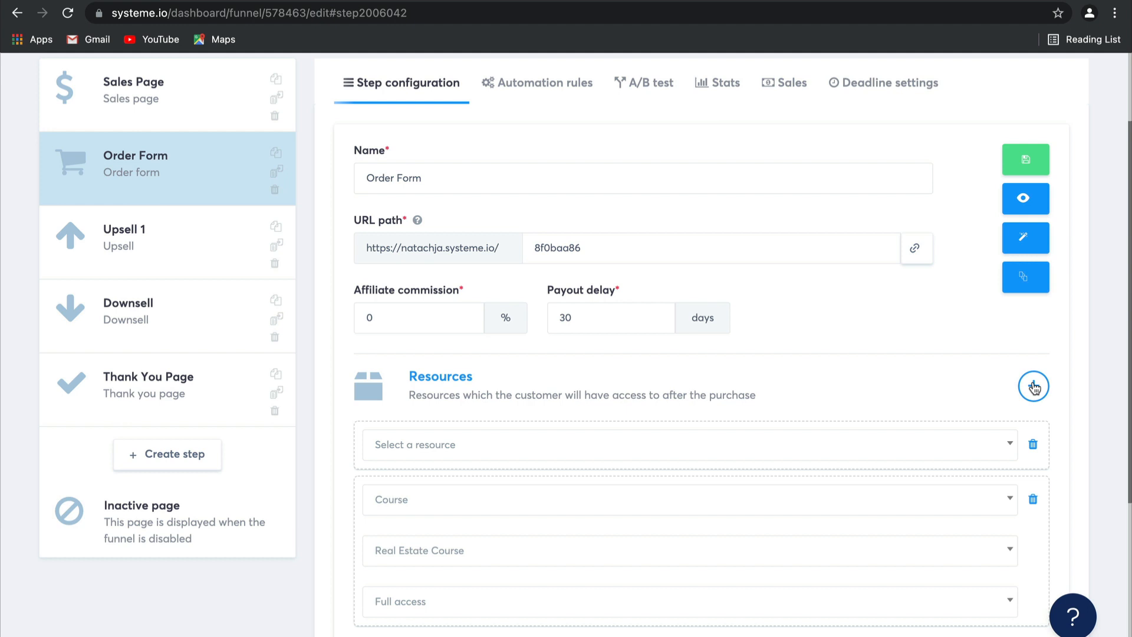
left_click(898, 450)
left_click(776, 595)
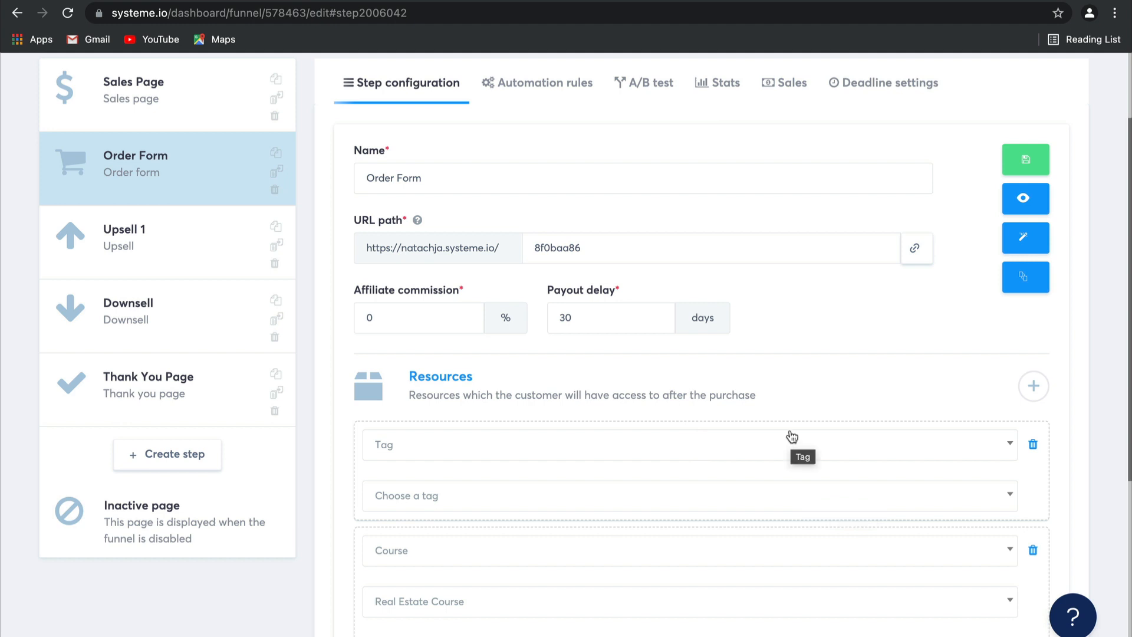
scroll(791, 435, "up", 2)
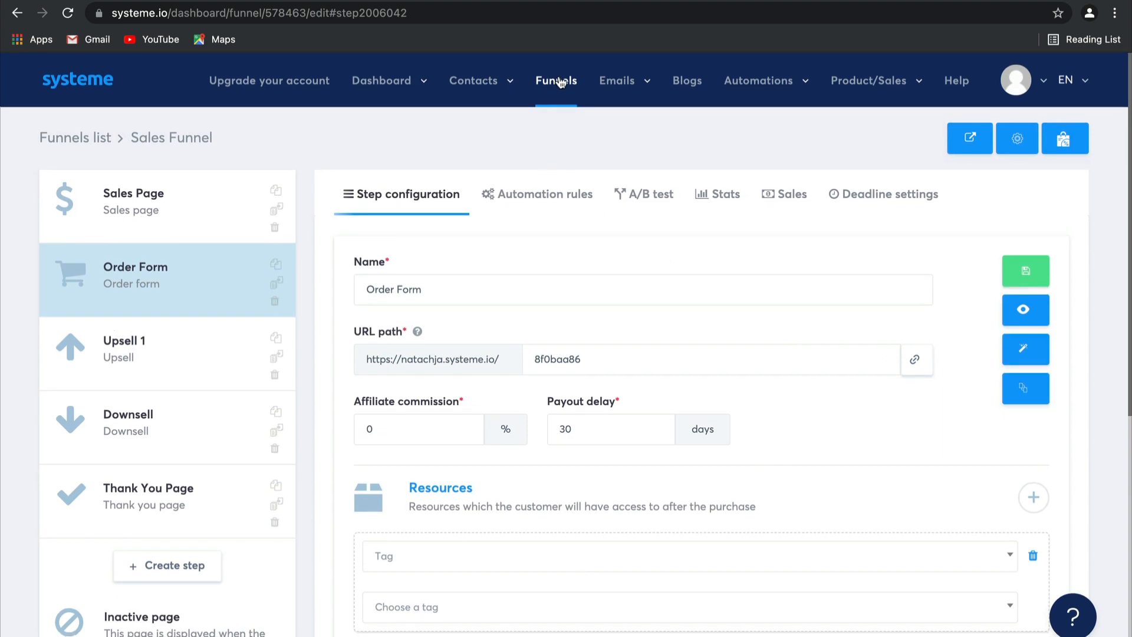